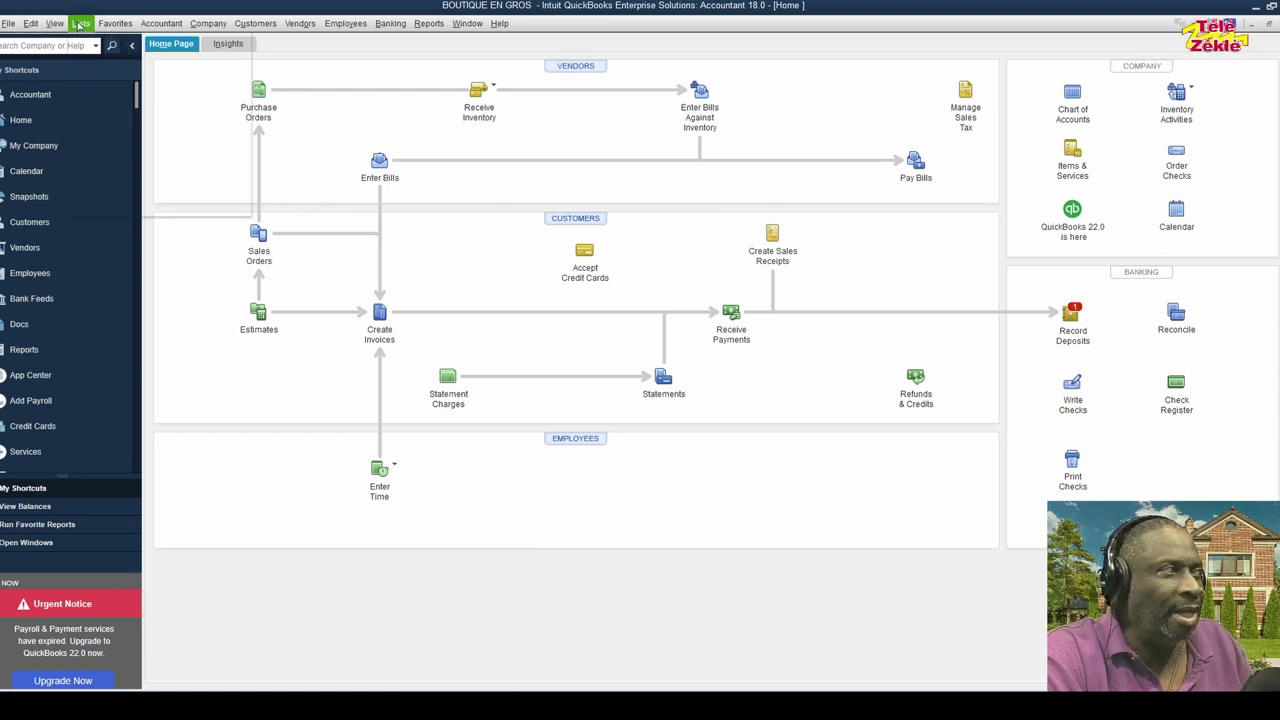
Open the BAKARA 1/2 / 100 inventory part from the item list for editing
click(80, 23)
click(98, 55)
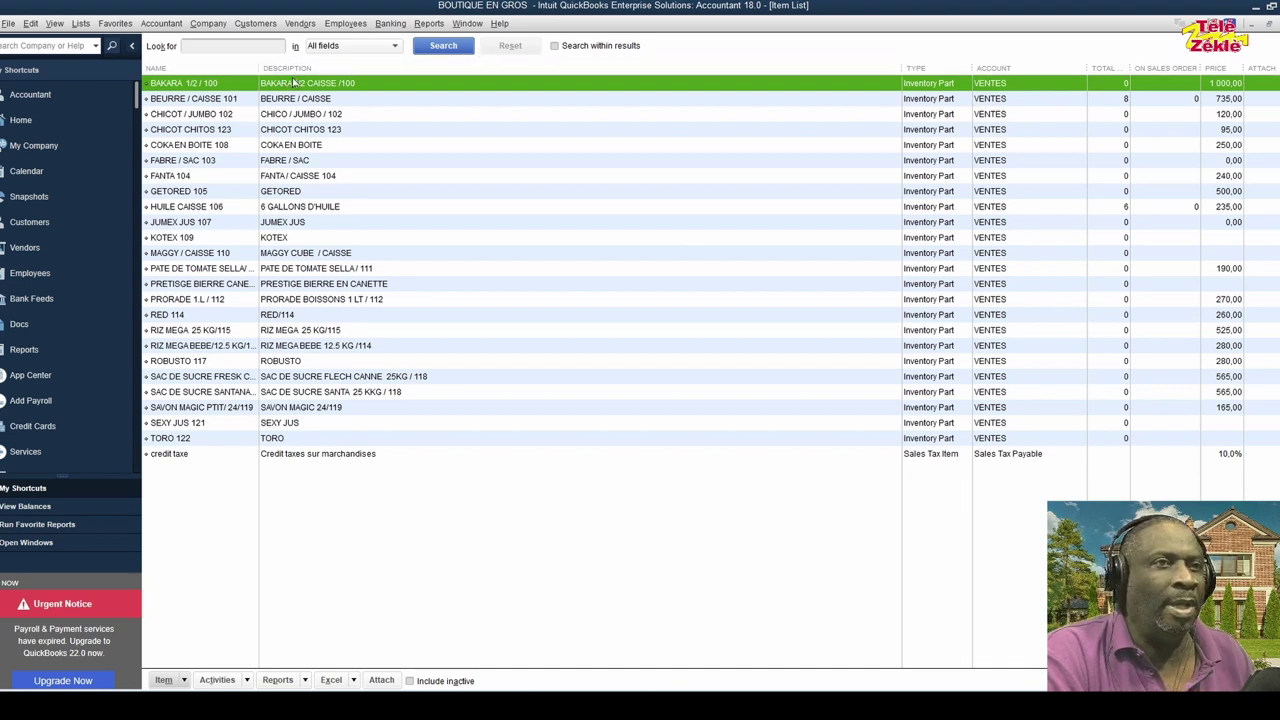
right_click(193, 87)
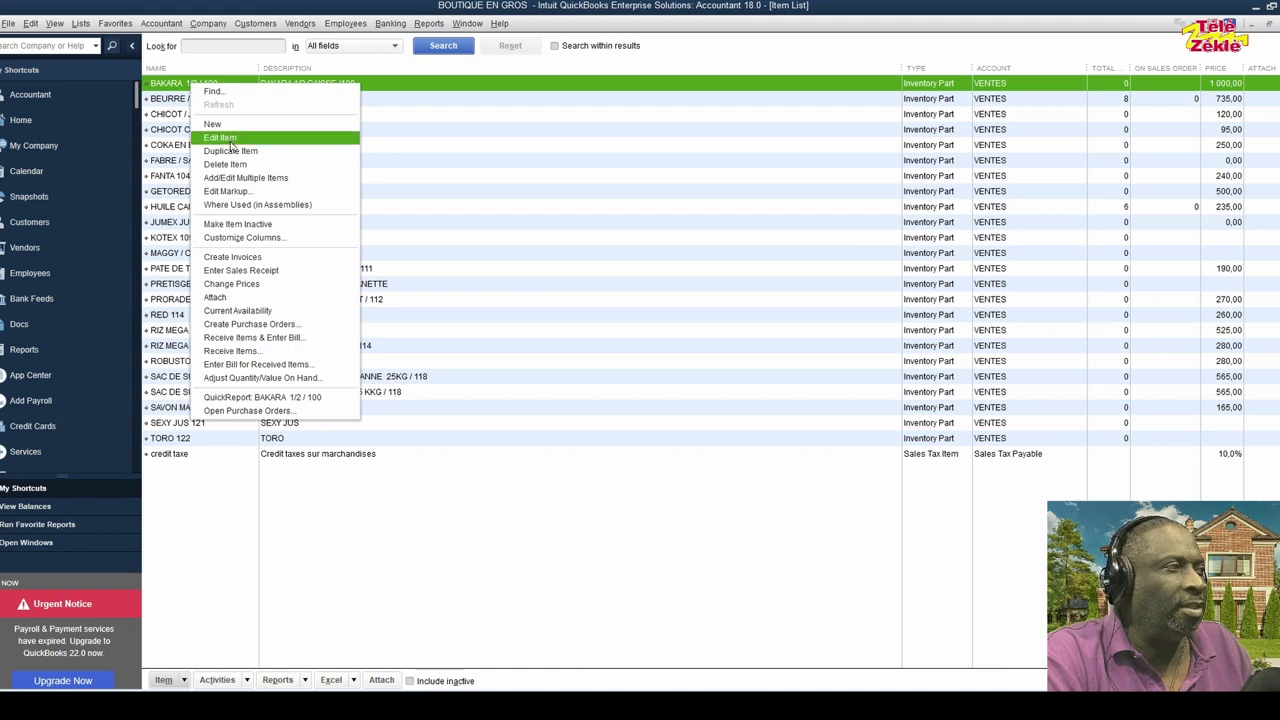
click(222, 137)
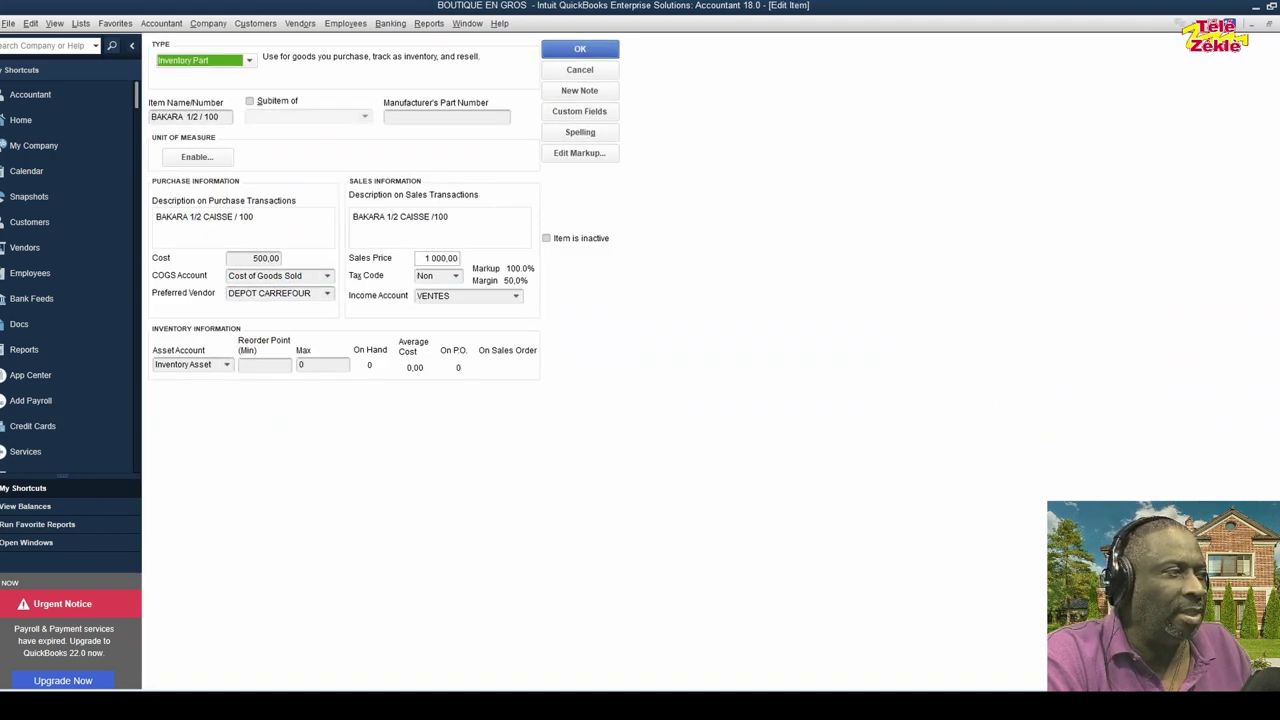
Set the sales price of the BAKARA 1/2 / 100 item to 750
click(440, 259)
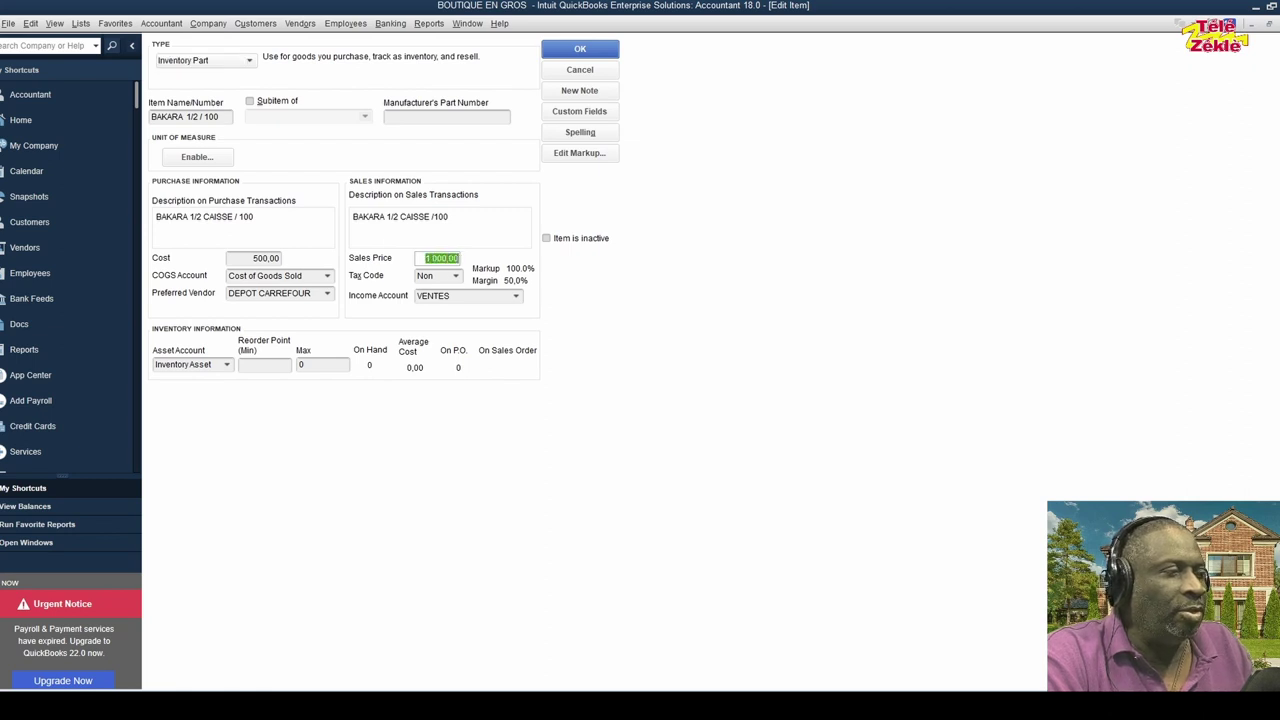
text(750)
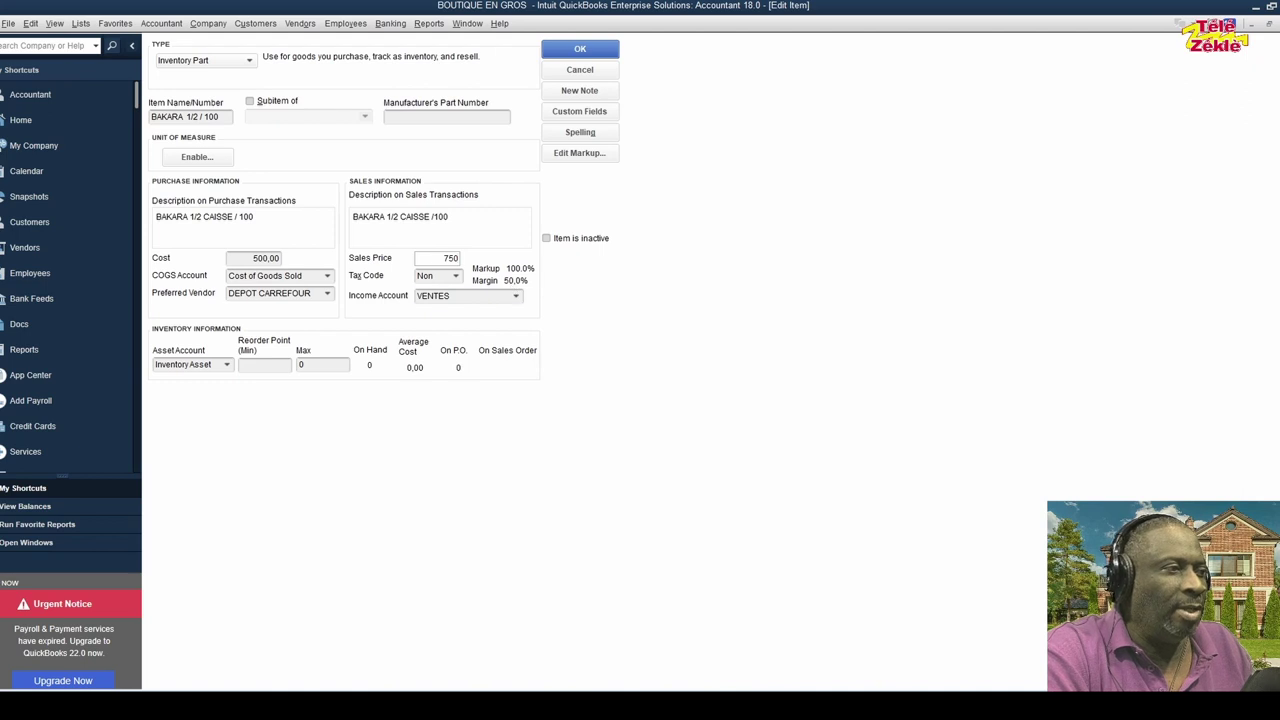
key(Tab)
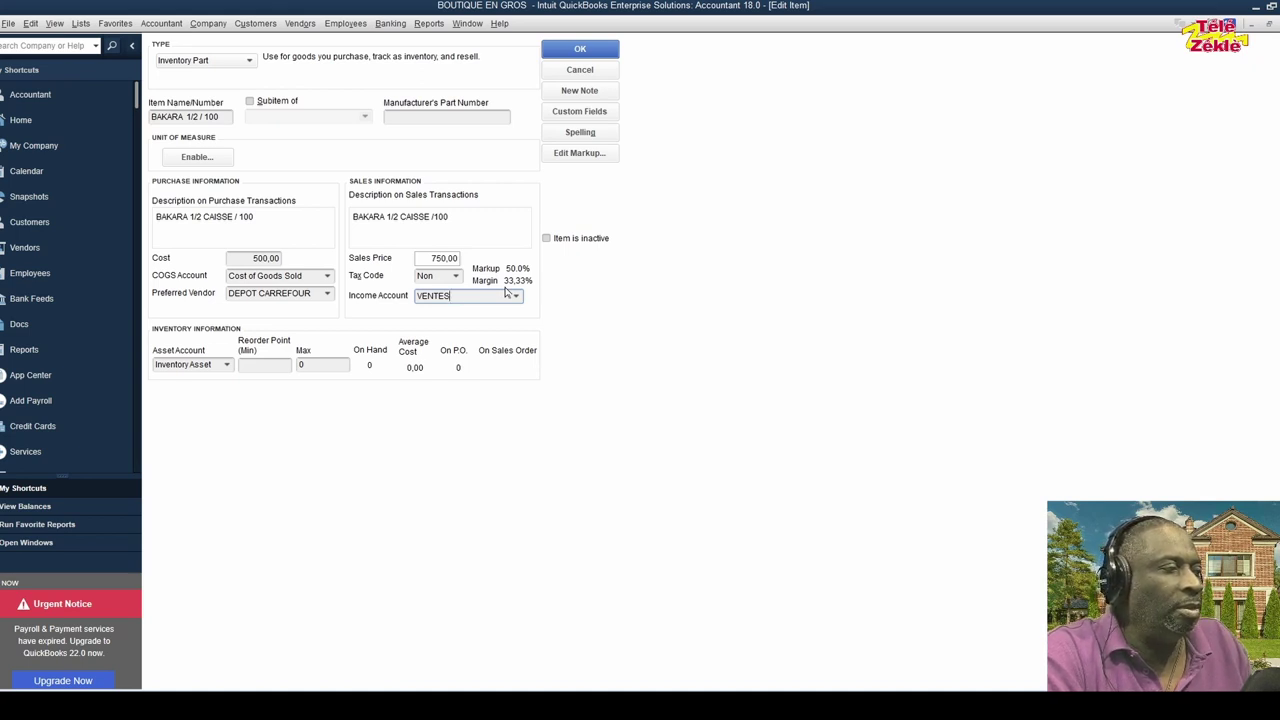
Change the BAKARA 1/2 / 100 item's sales price to 600
key(shift+Tab)
key(shift+Tab)
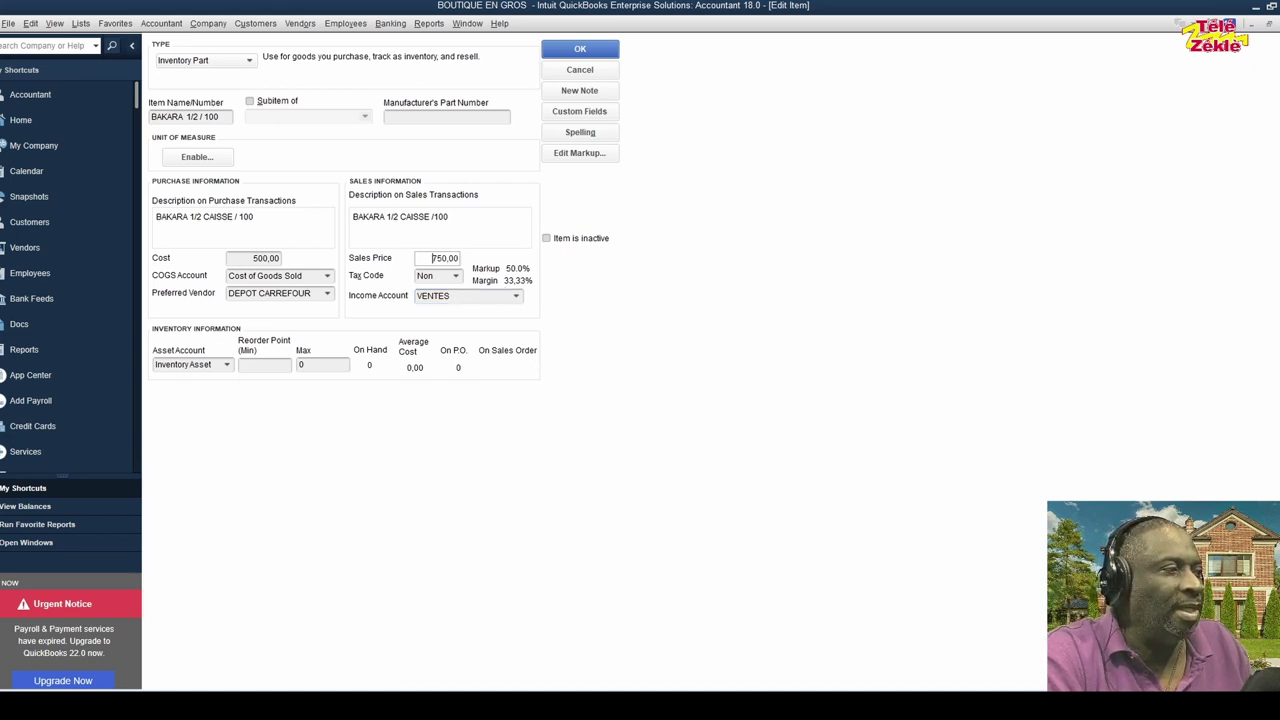
text(600)
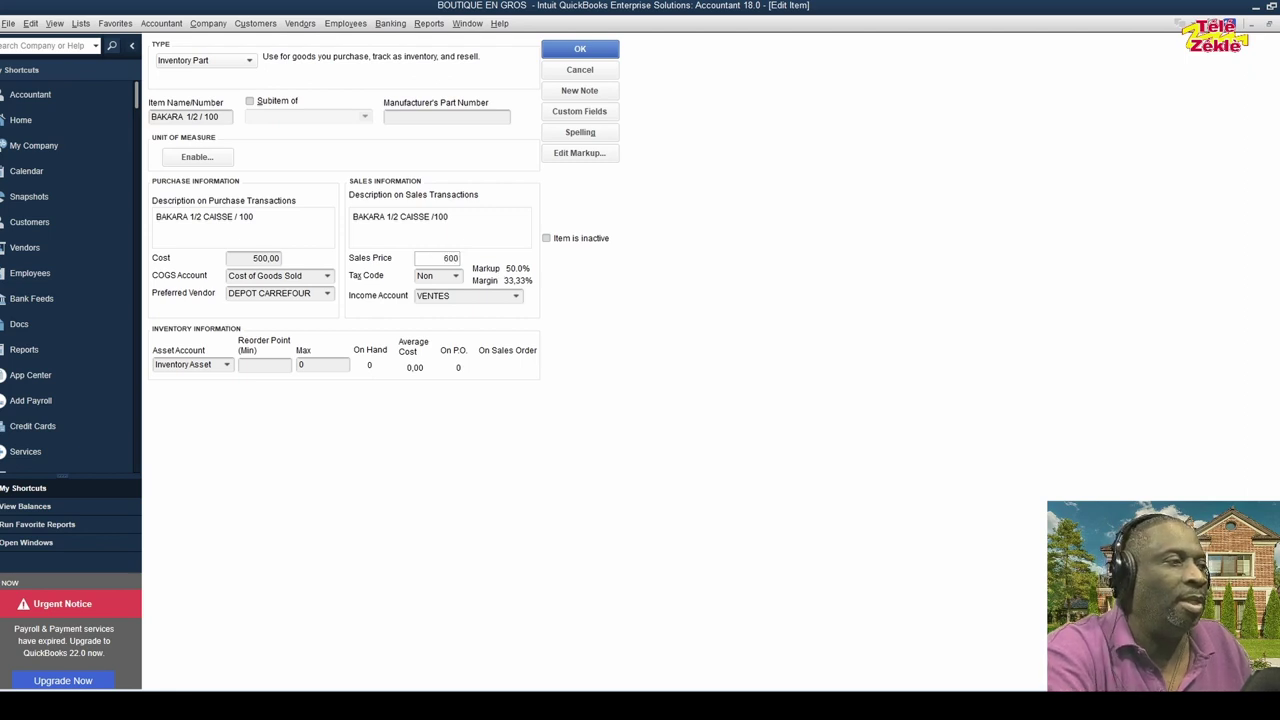
key(Tab)
key(Tab)
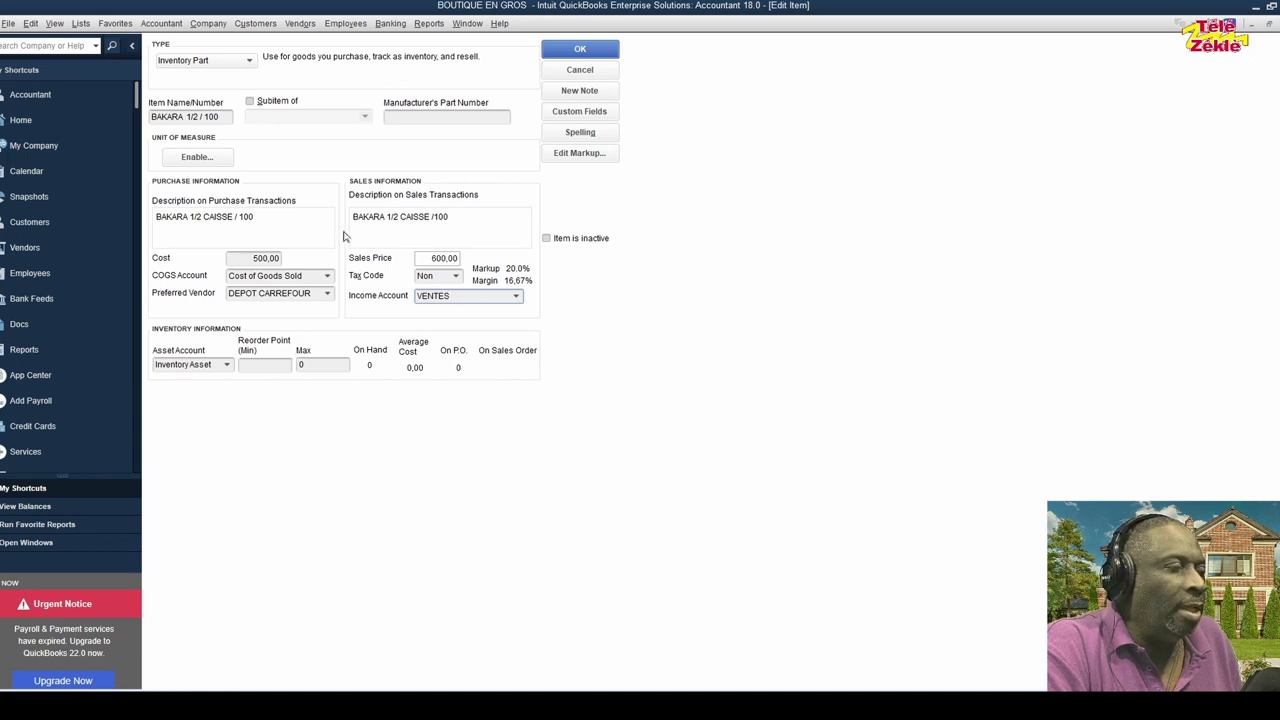
Save the edited item and turn off the option to always check spelling before printing, saving or sending forms
click(580, 50)
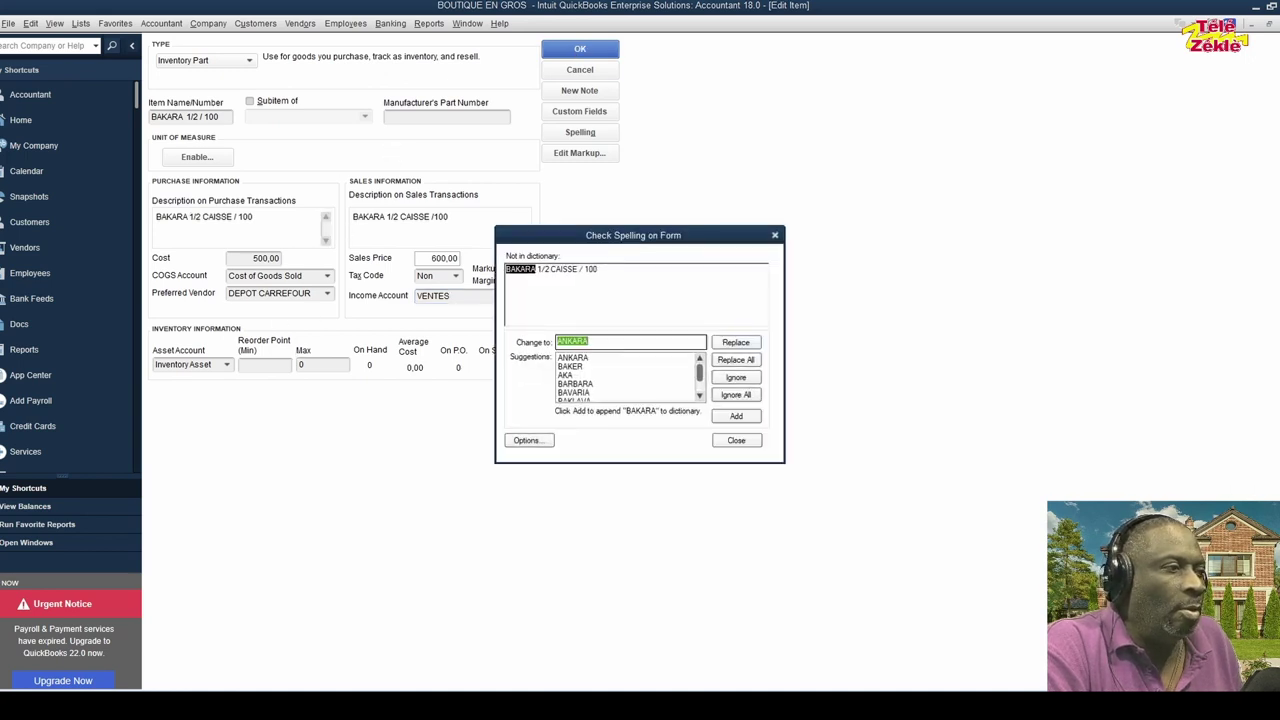
click(528, 440)
click(488, 308)
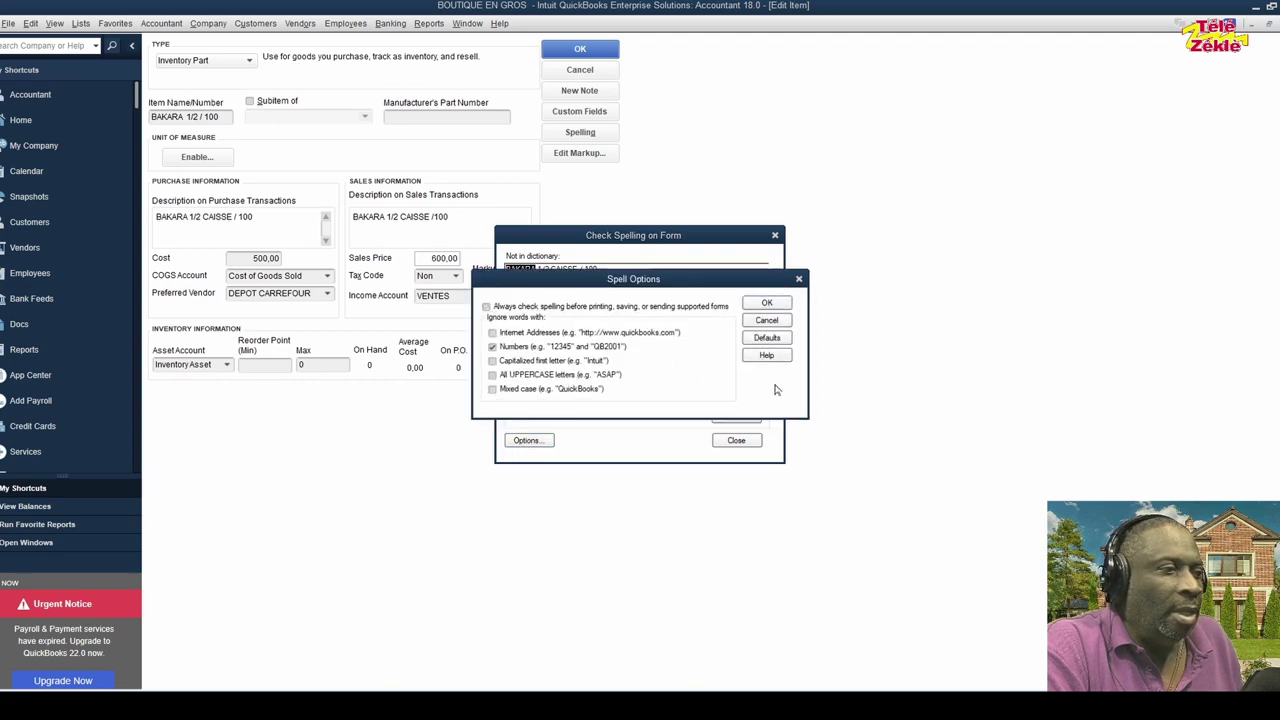
click(767, 304)
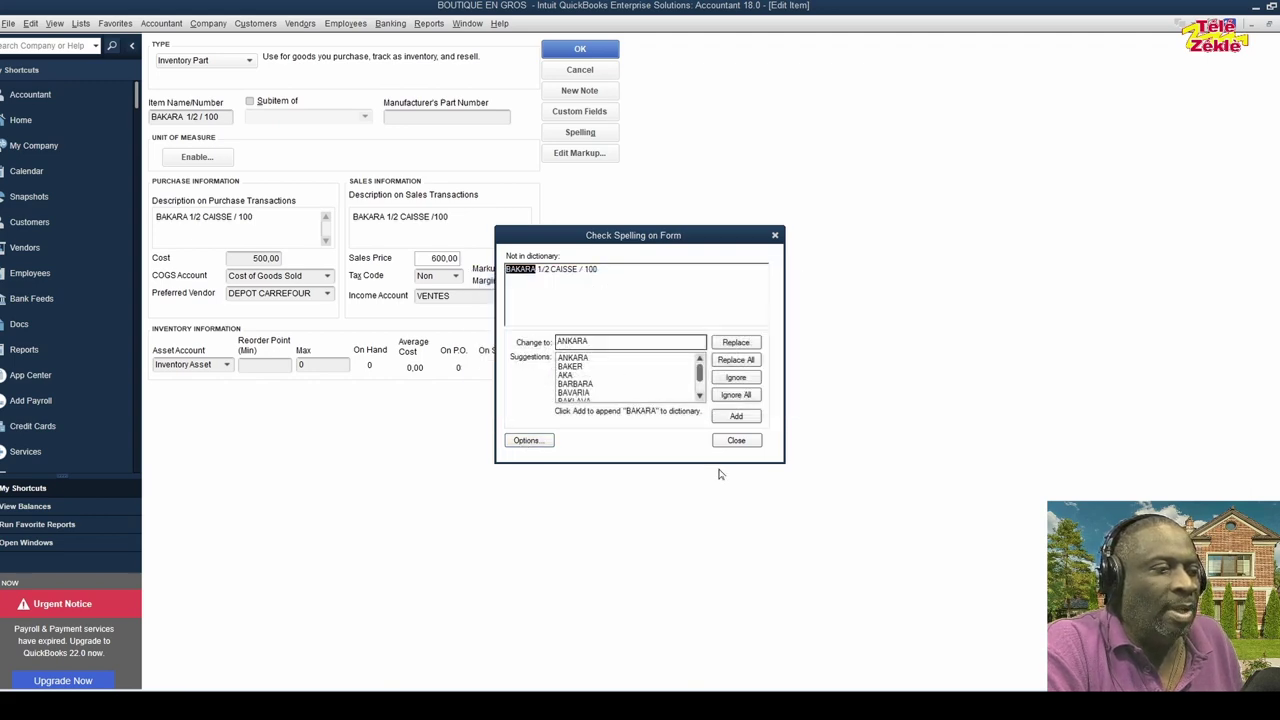
click(736, 440)
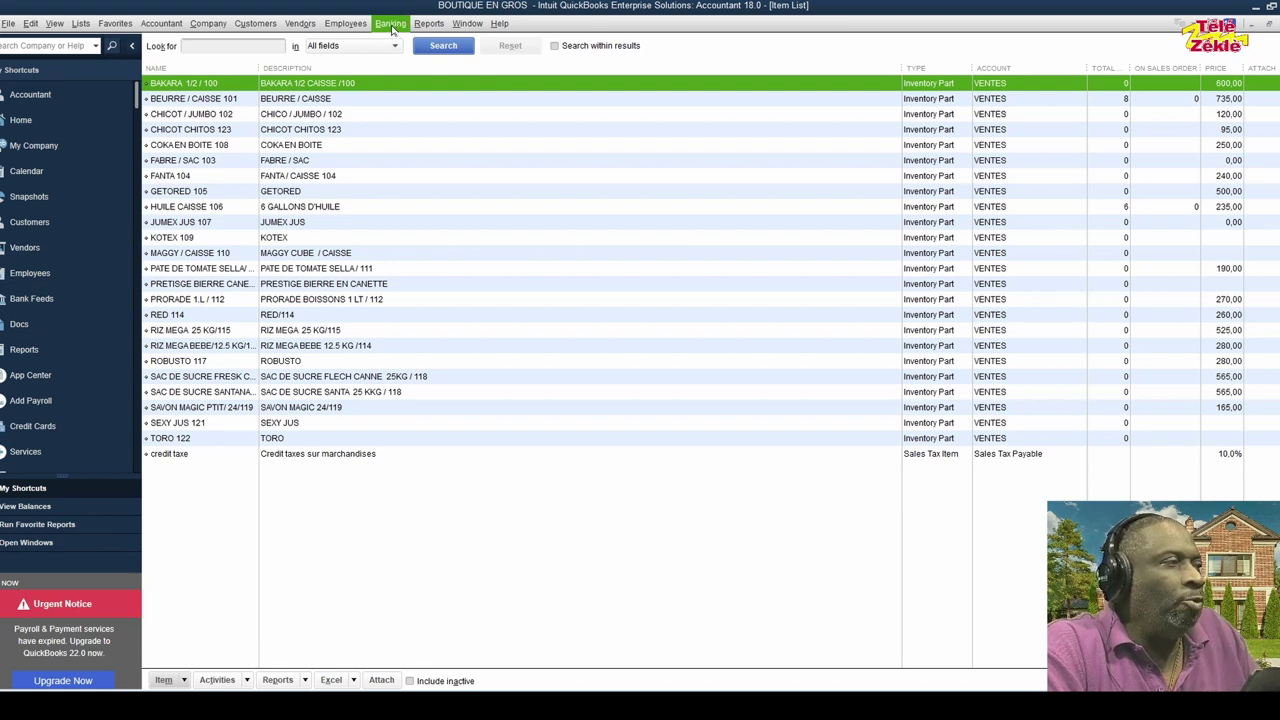
Reopen the BAKARA 1/2 / 100 item record to review its cost and sales price, and close it
click(305, 24)
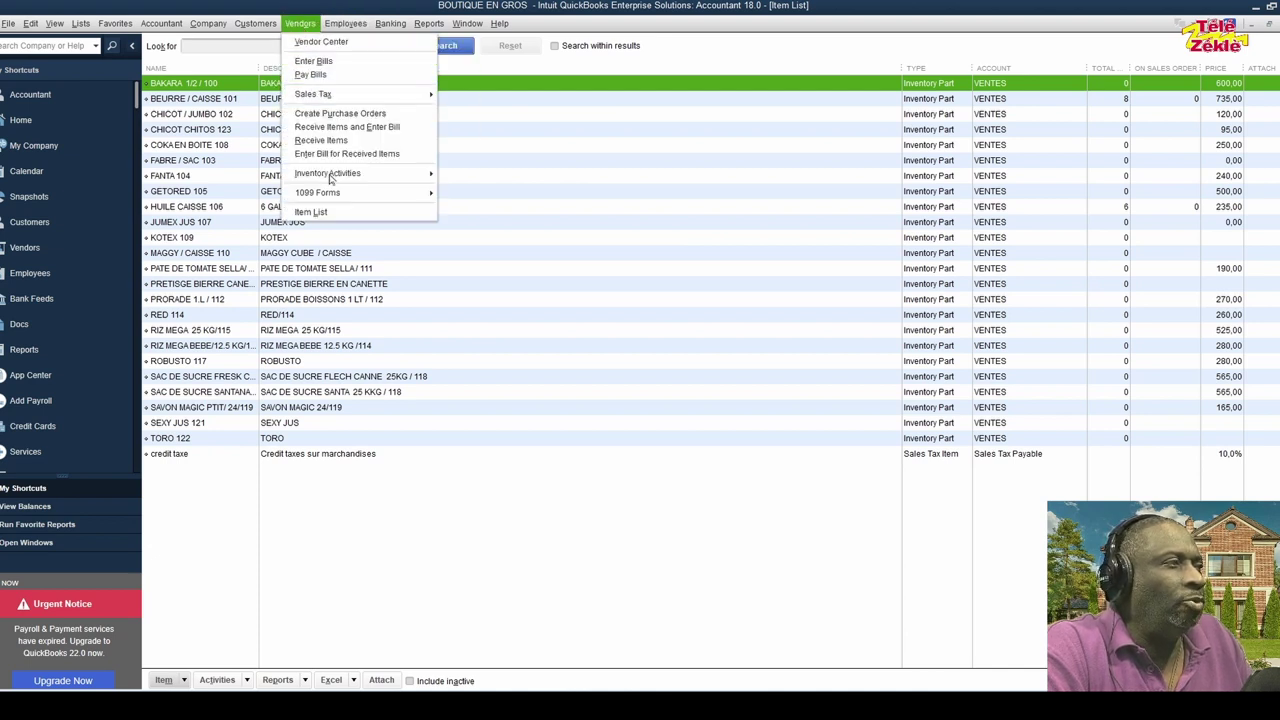
click(349, 505)
right_click(180, 84)
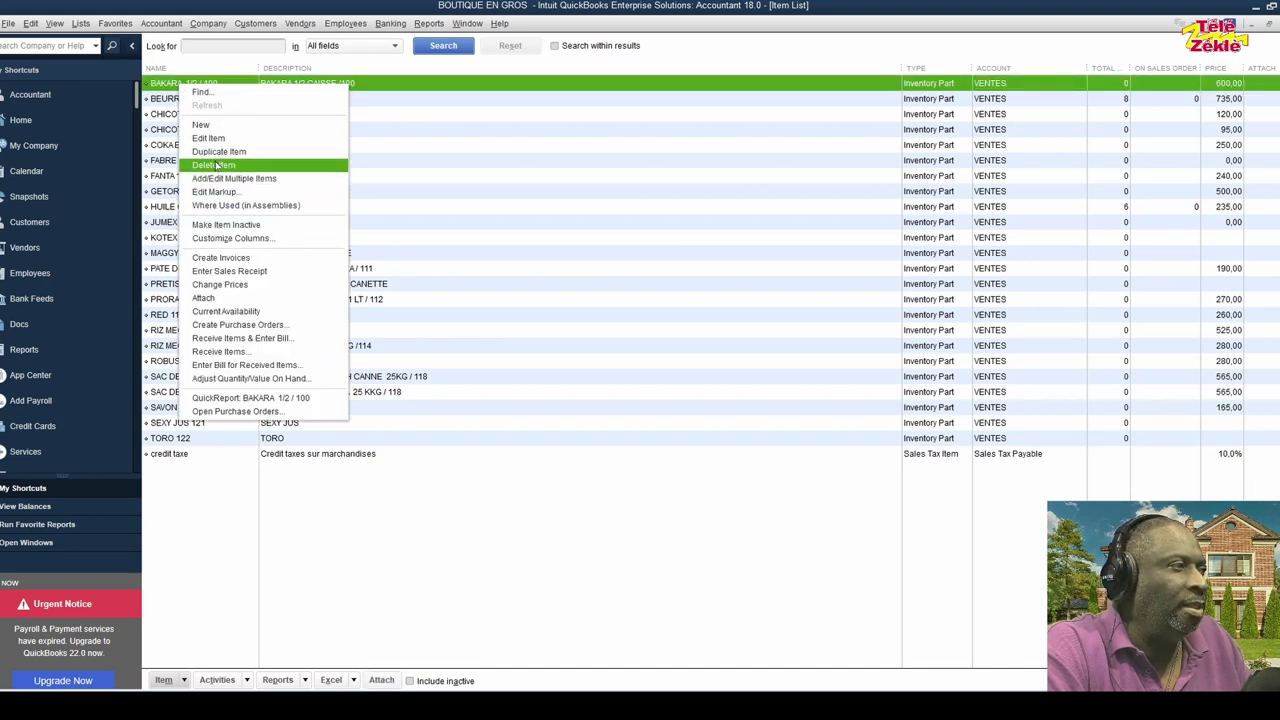
click(214, 140)
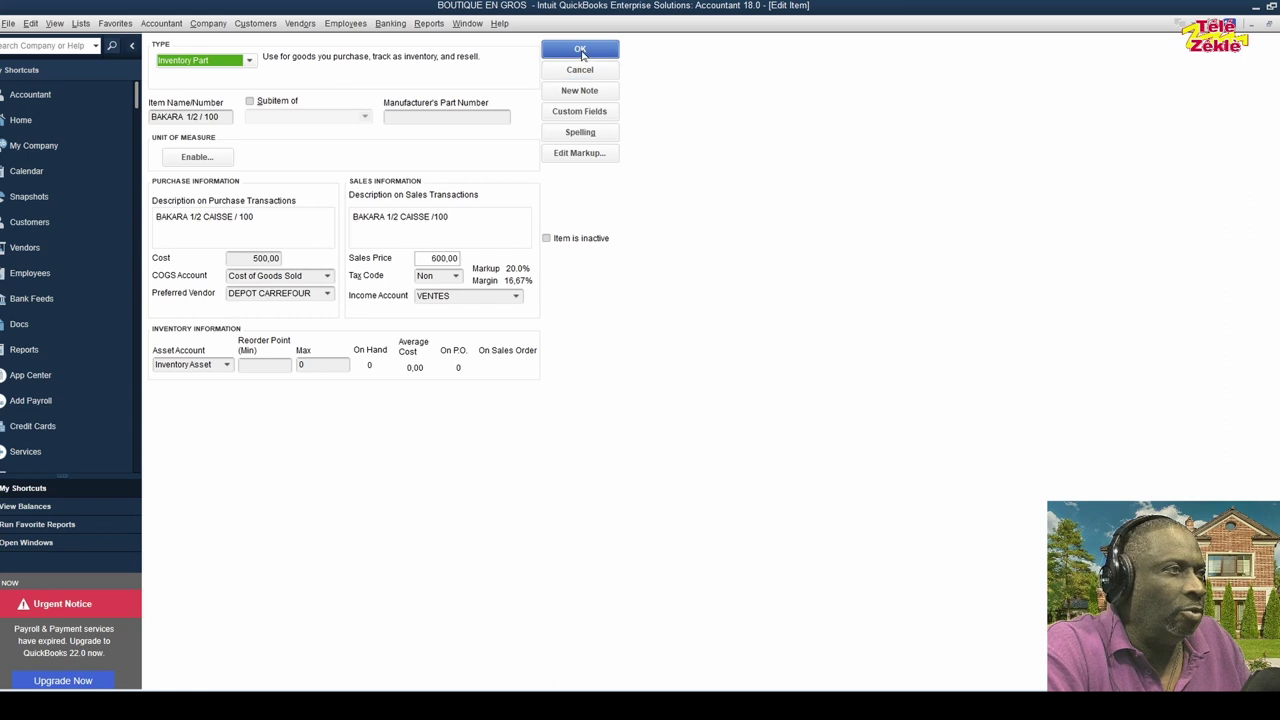
click(583, 49)
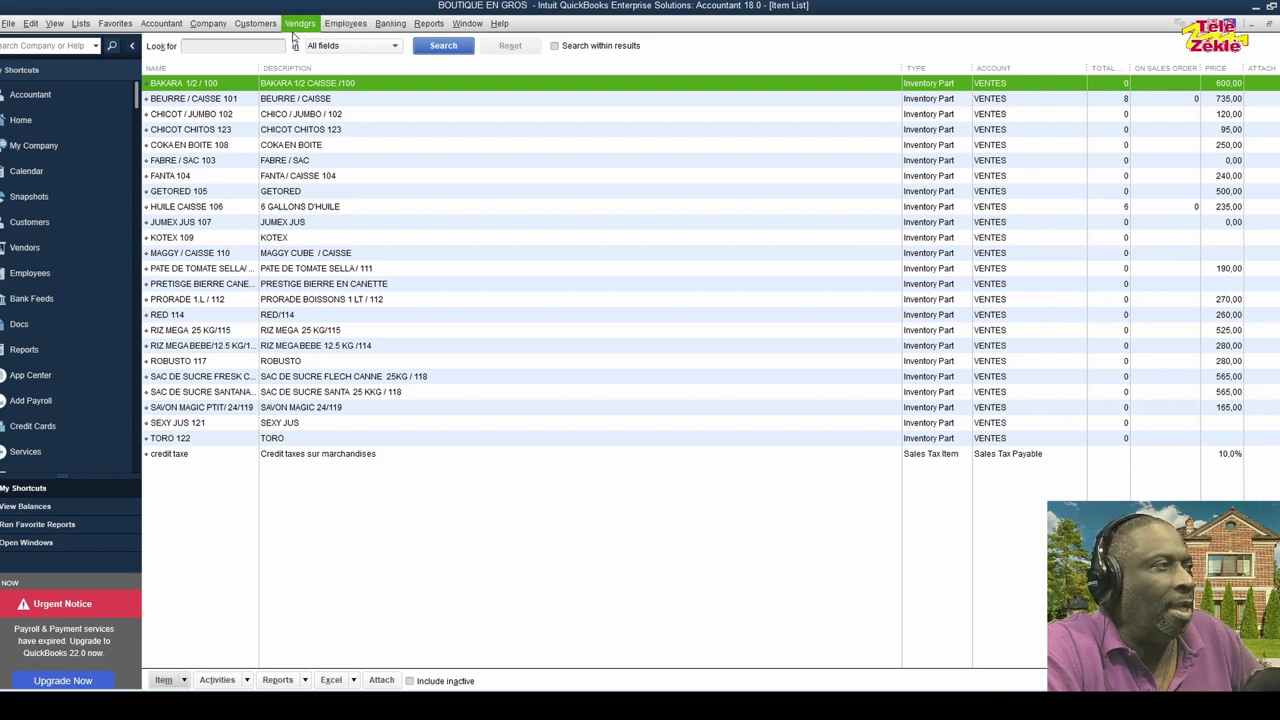
Create a purchase order for the vendor DEPOT CARREFOUR and add the item BAKARA 1/2 / 100
click(301, 28)
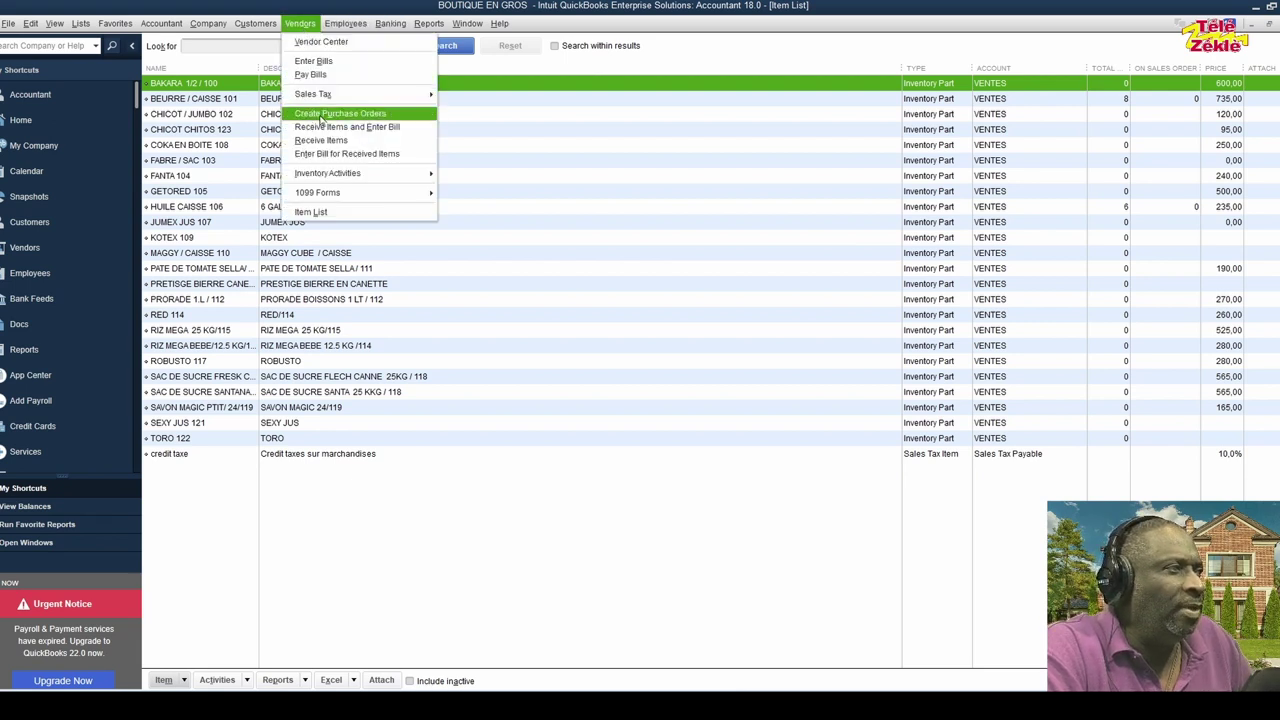
click(319, 114)
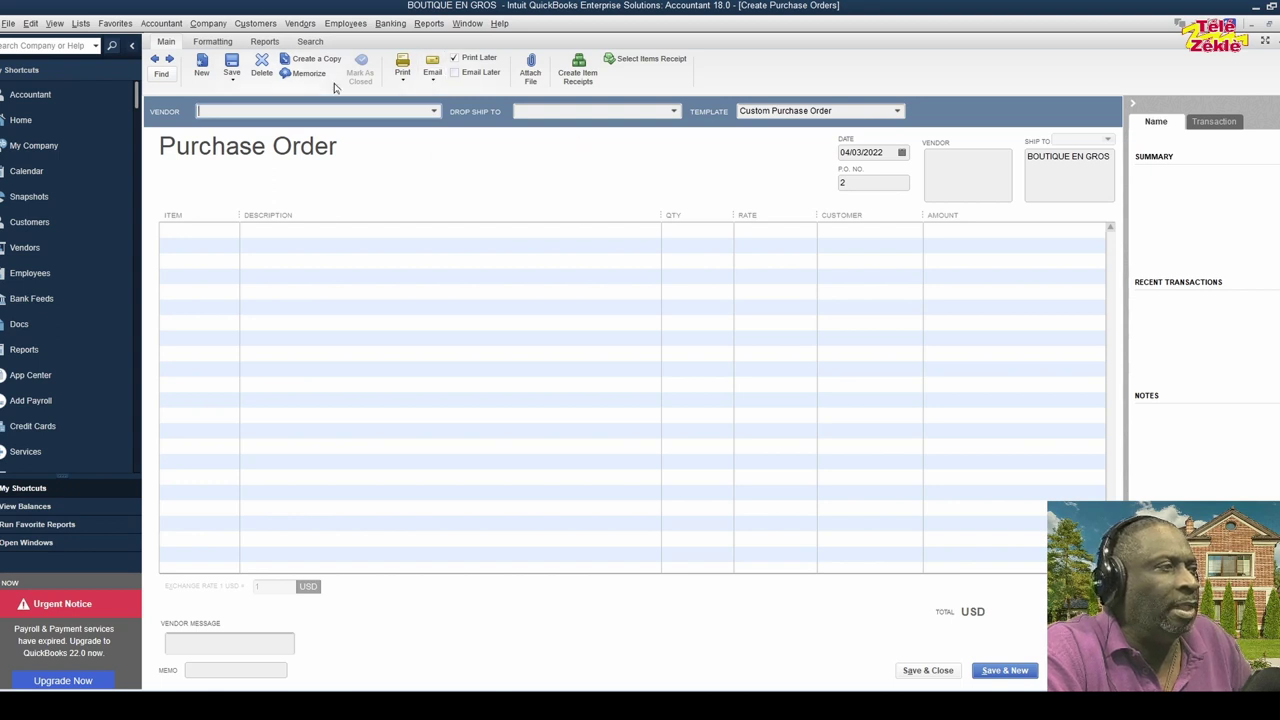
click(432, 113)
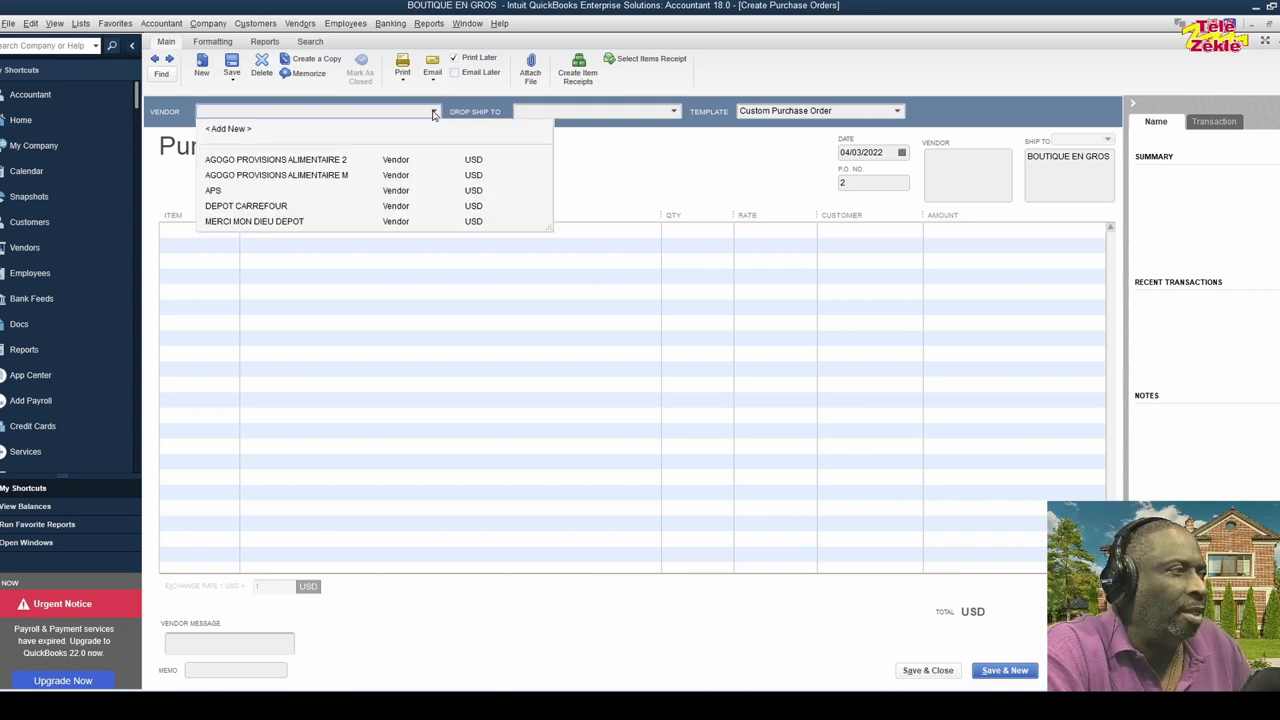
click(250, 207)
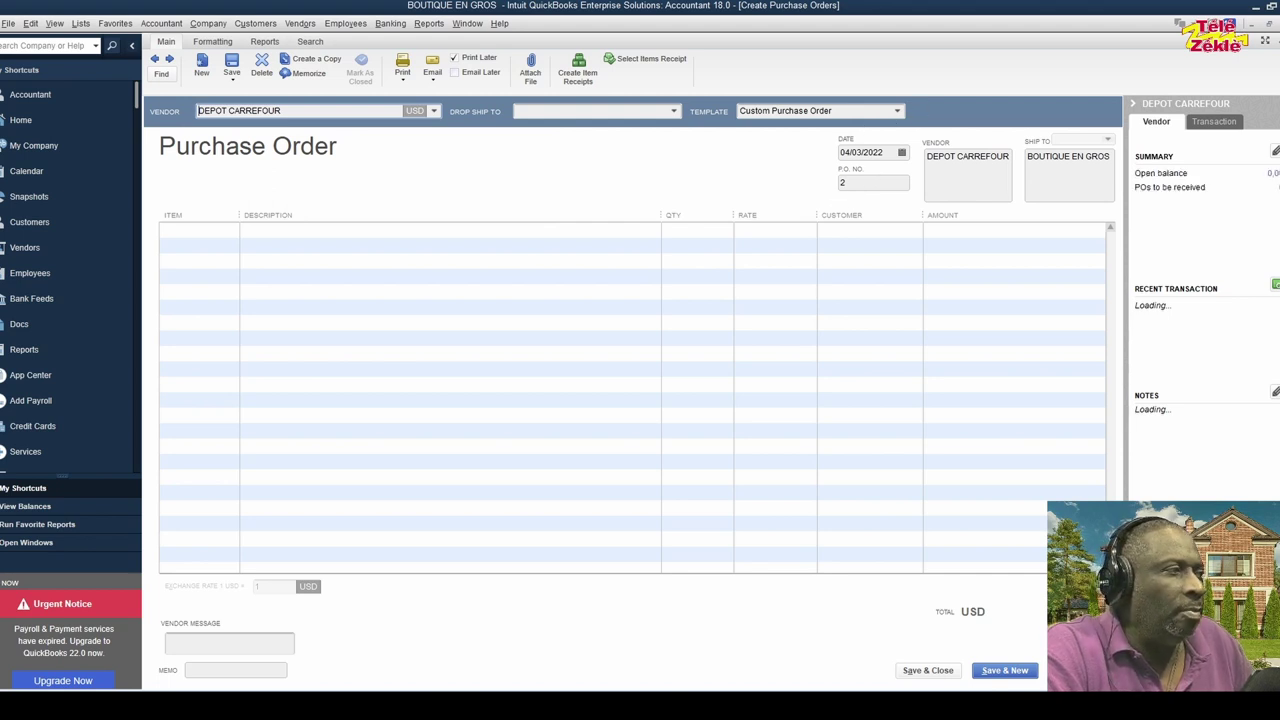
click(197, 230)
text(ba)
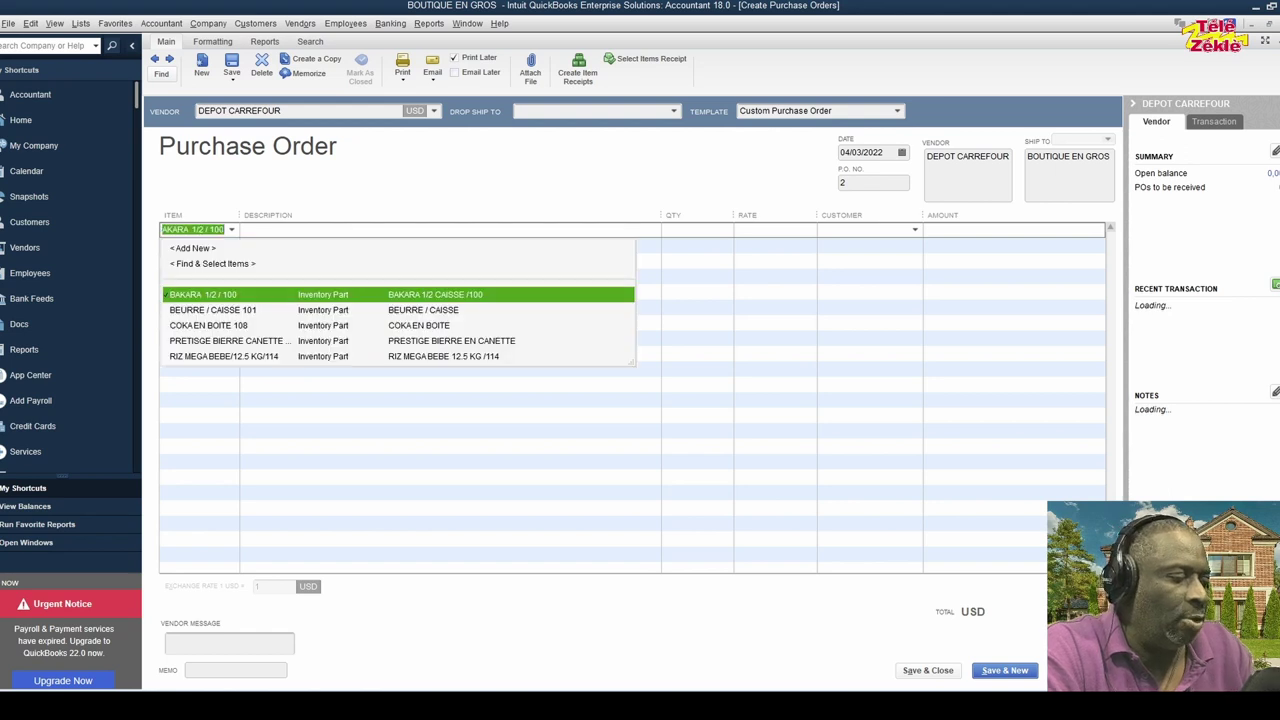
key(Tab)
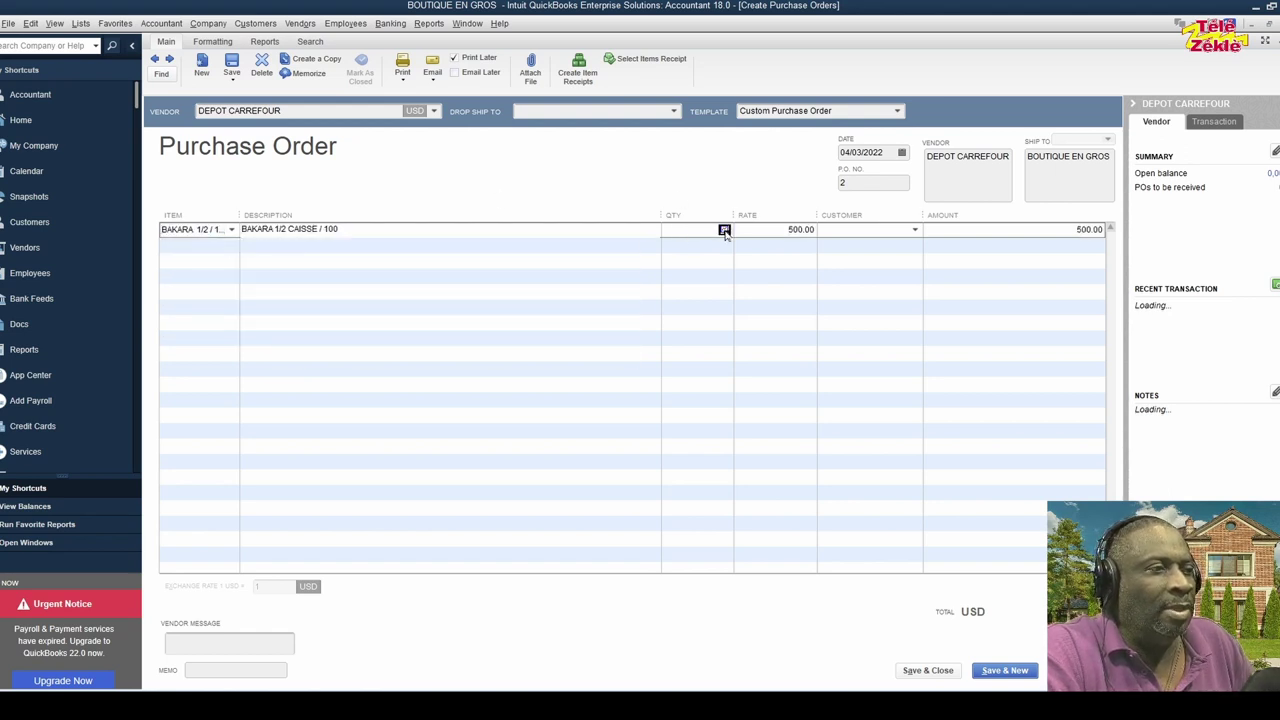
Check the ordered item's current availability and save the purchase order with a quantity of 15
click(724, 230)
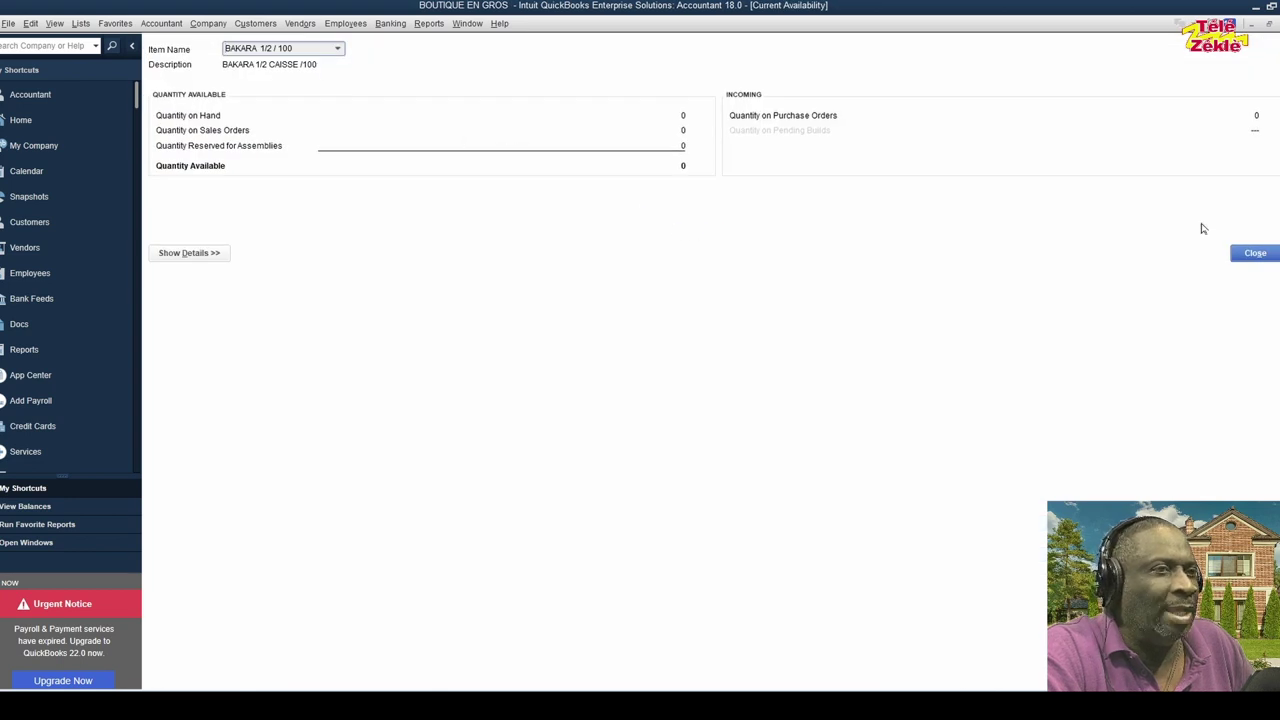
click(1253, 253)
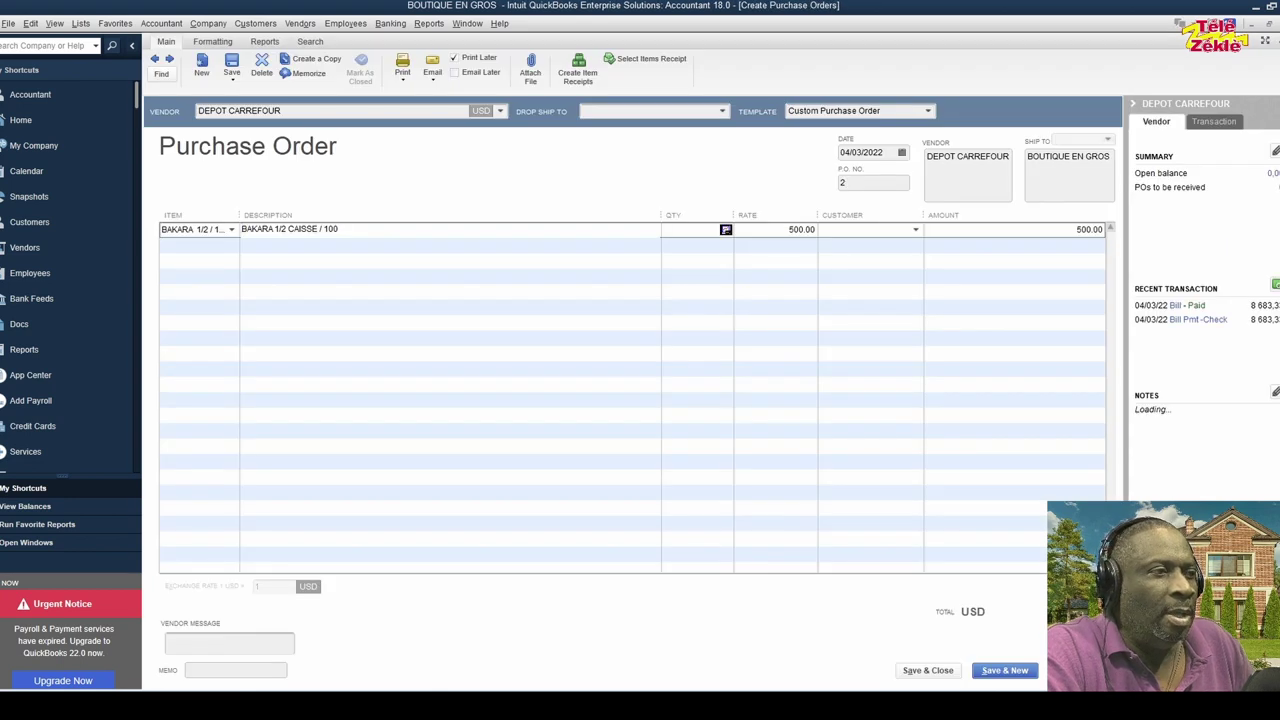
text(15)
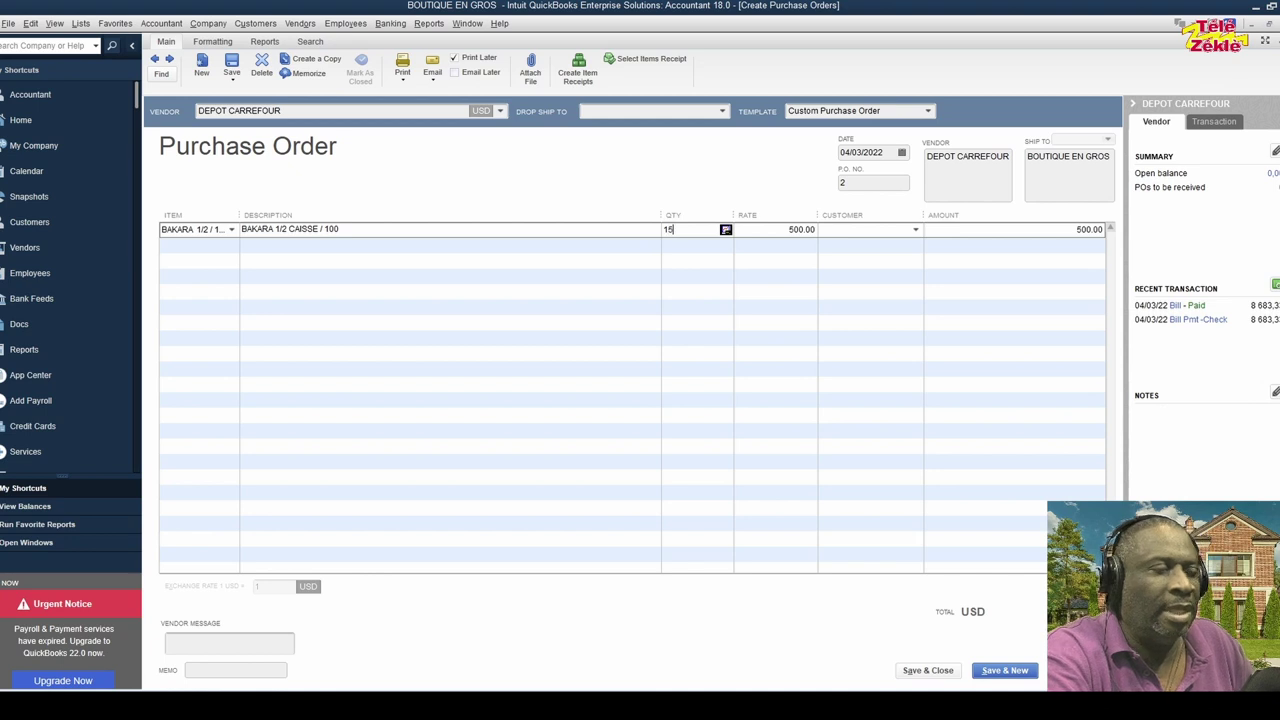
key(Down)
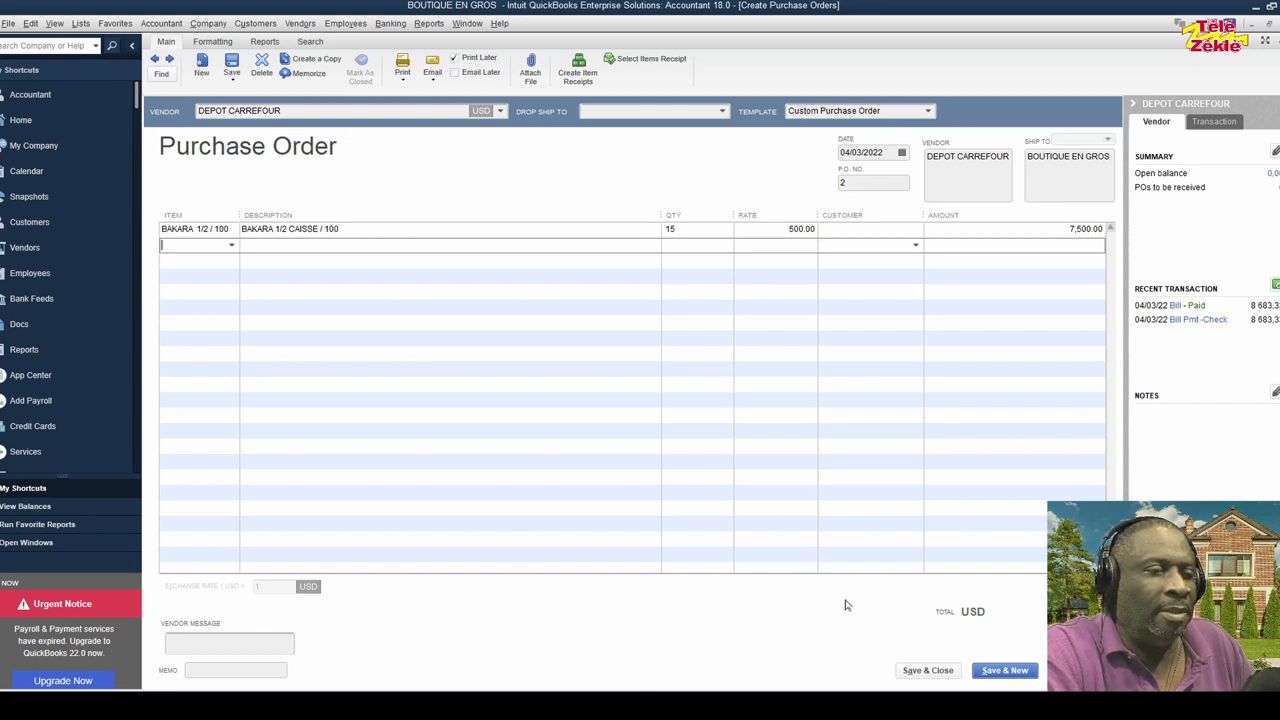
click(923, 671)
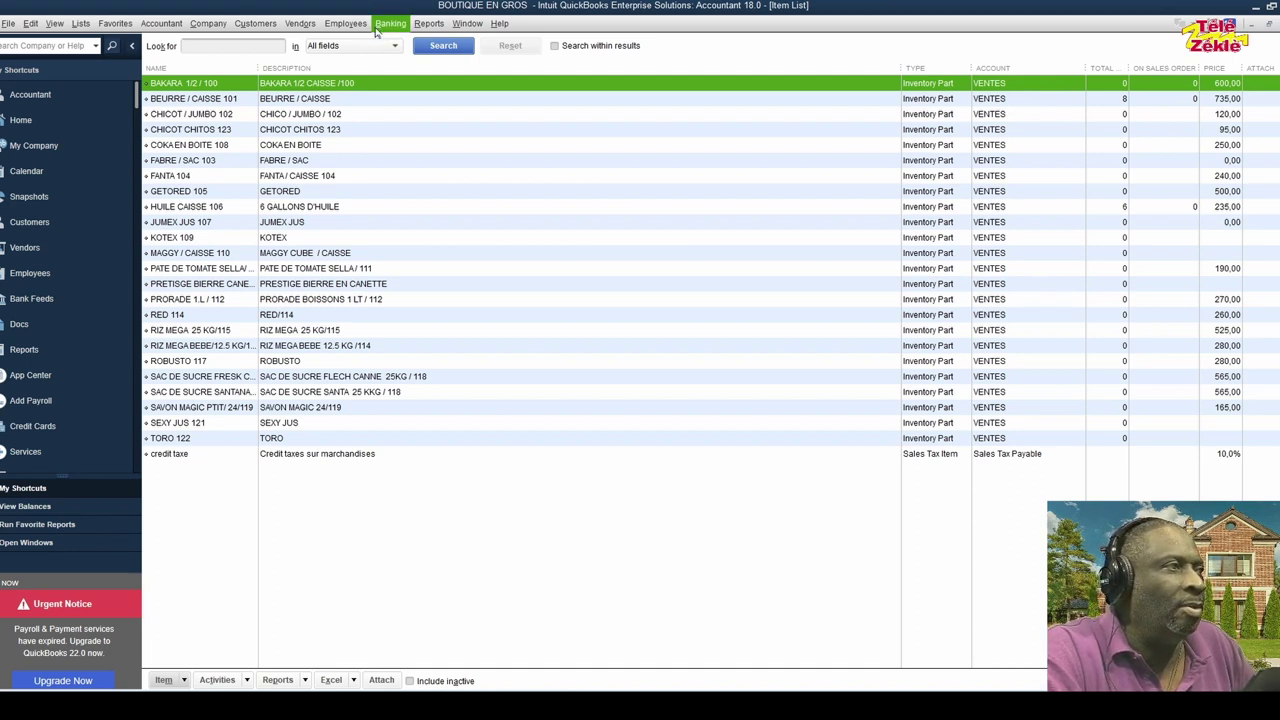
Enter a bill with received items for DEPOT CARREFOUR, receiving against open purchase order 2
click(300, 22)
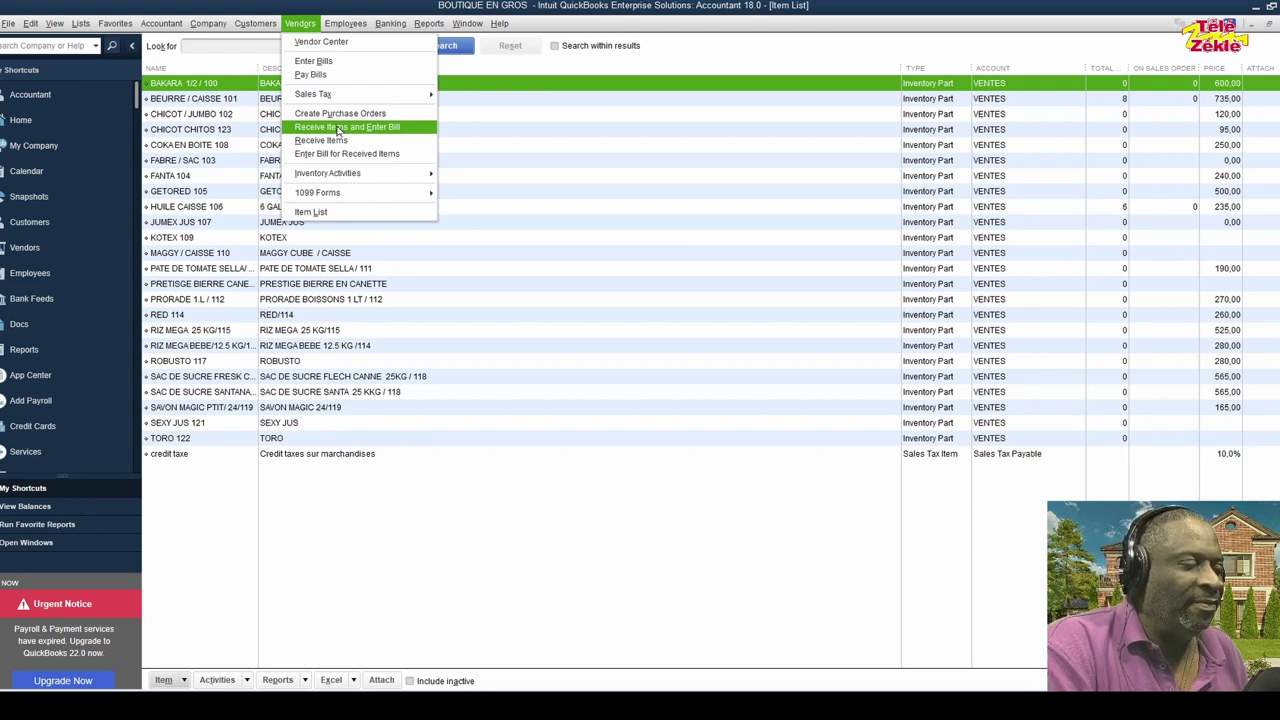
click(338, 127)
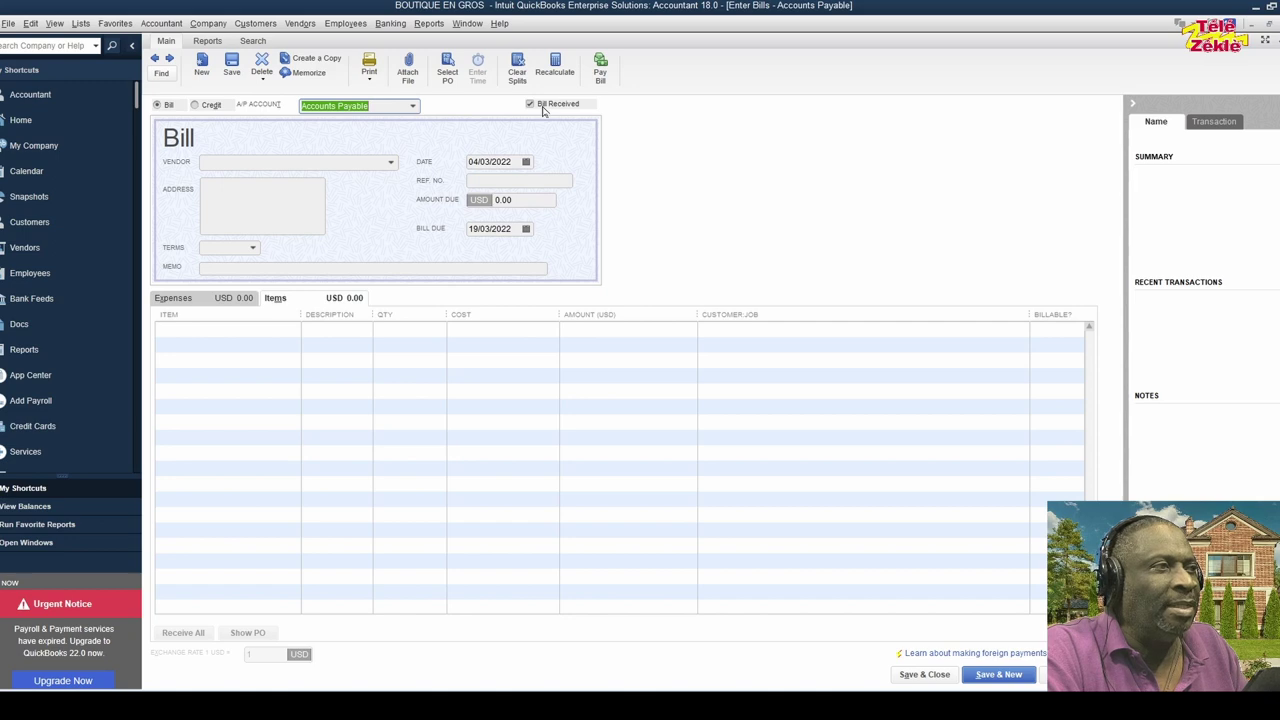
click(390, 163)
click(266, 259)
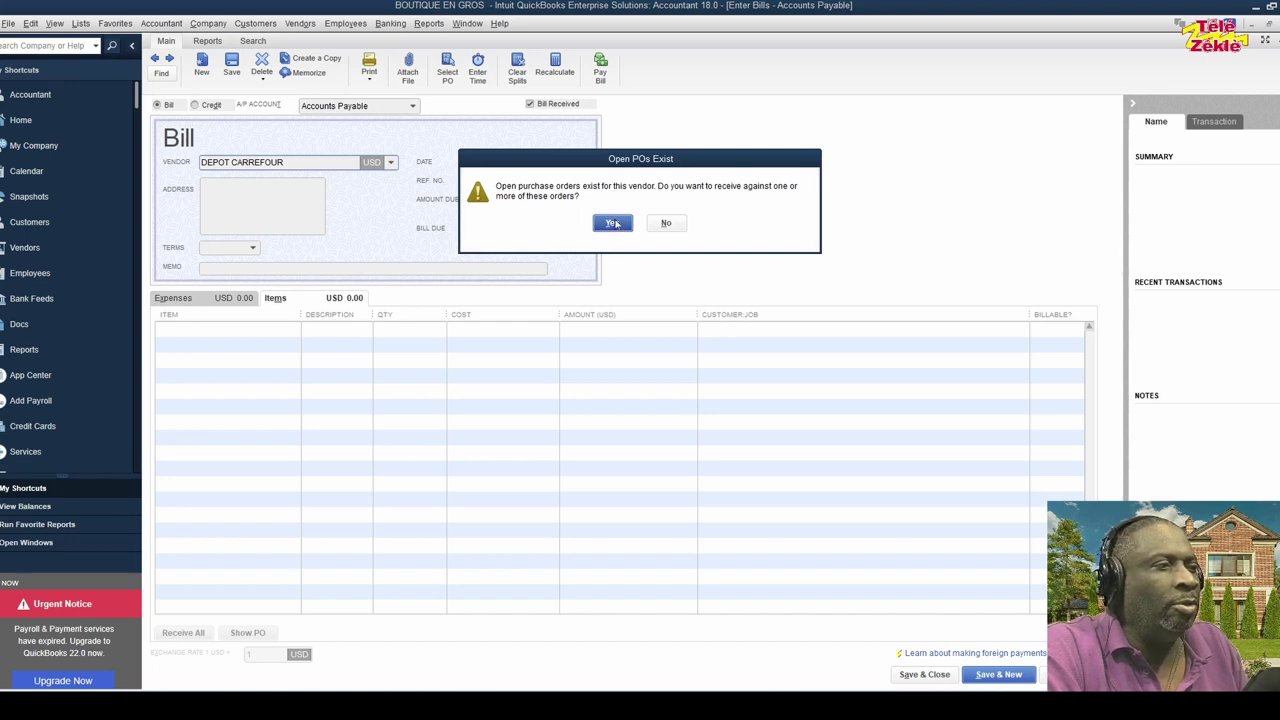
click(613, 224)
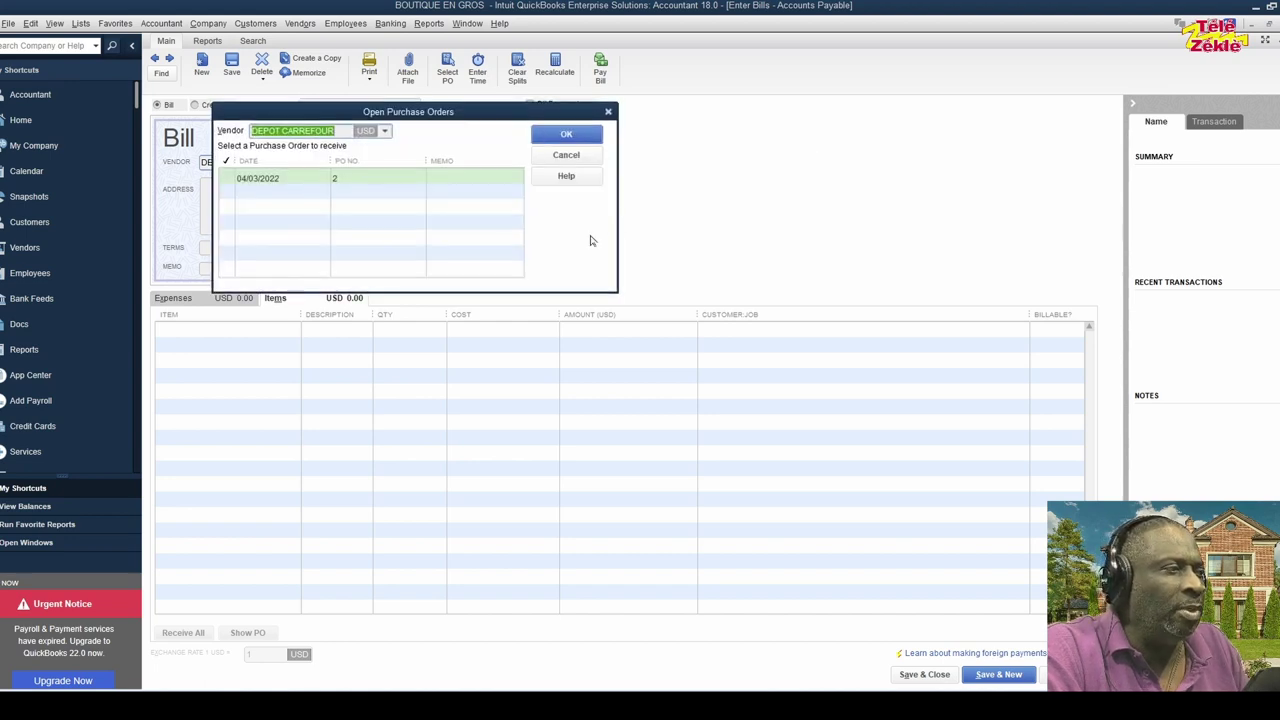
click(228, 180)
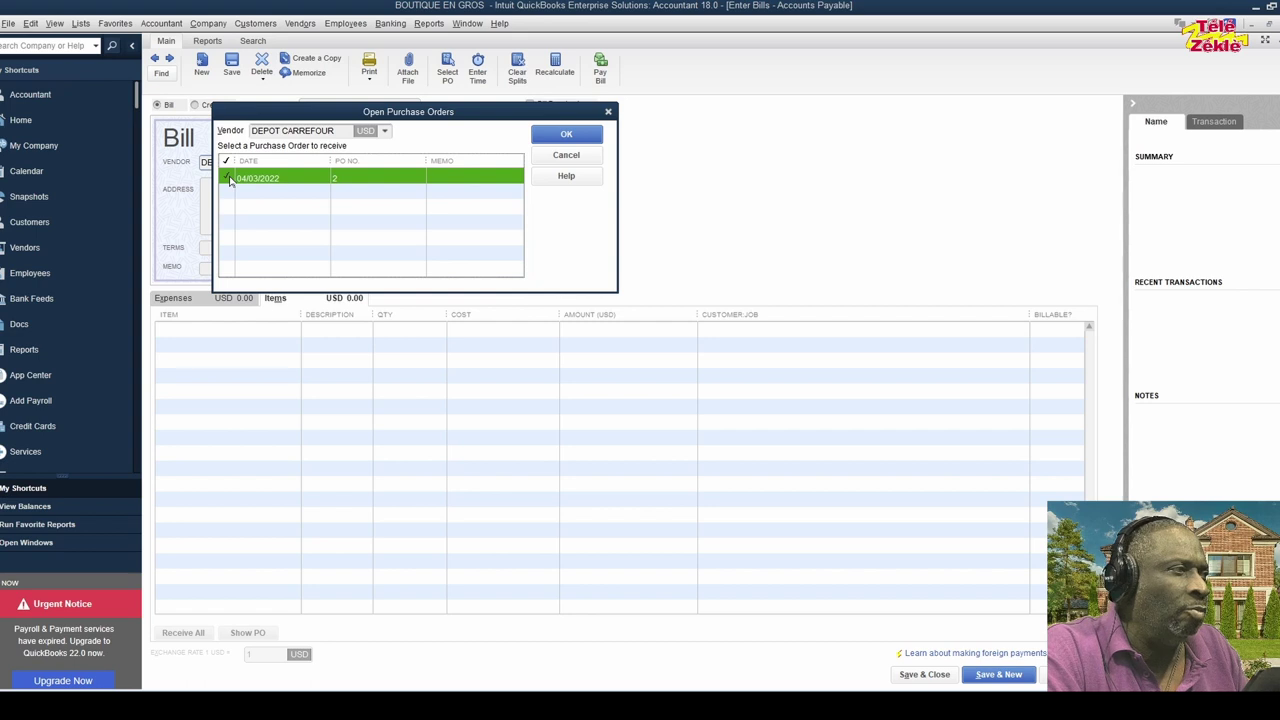
click(562, 137)
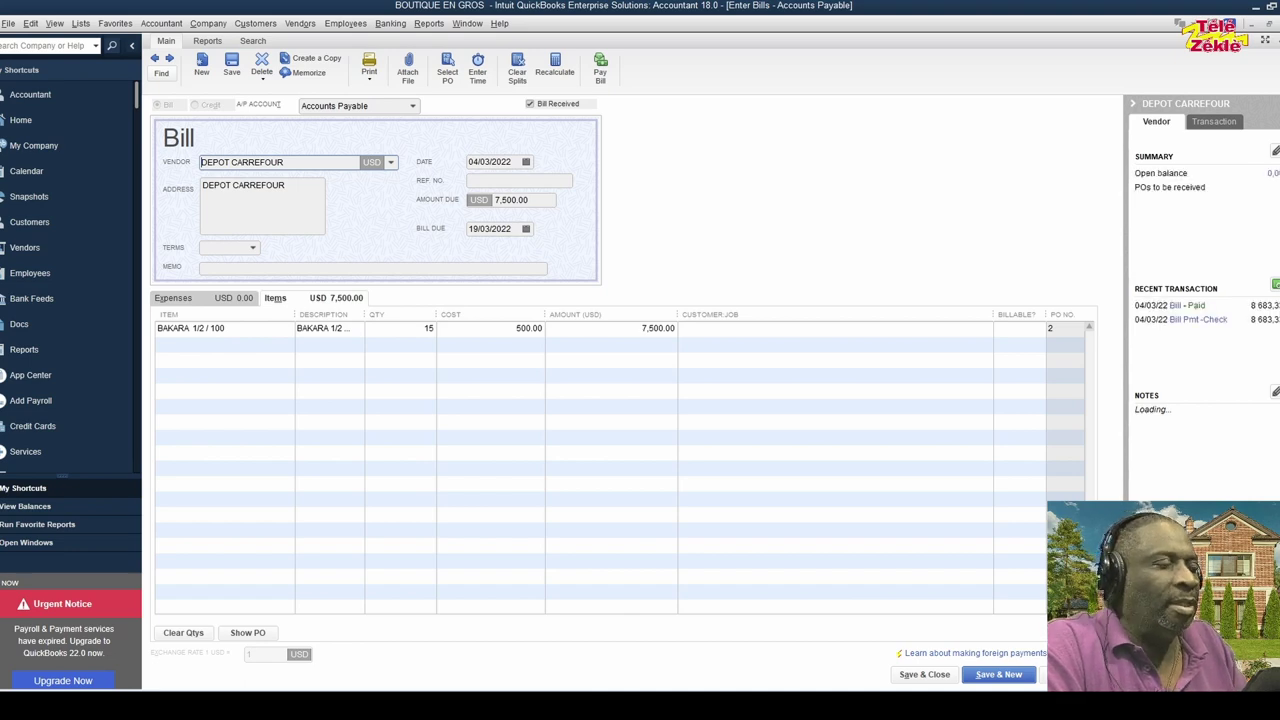
Set the cost of the BAKARA 1/2 / 100 line on the bill to 550
click(505, 328)
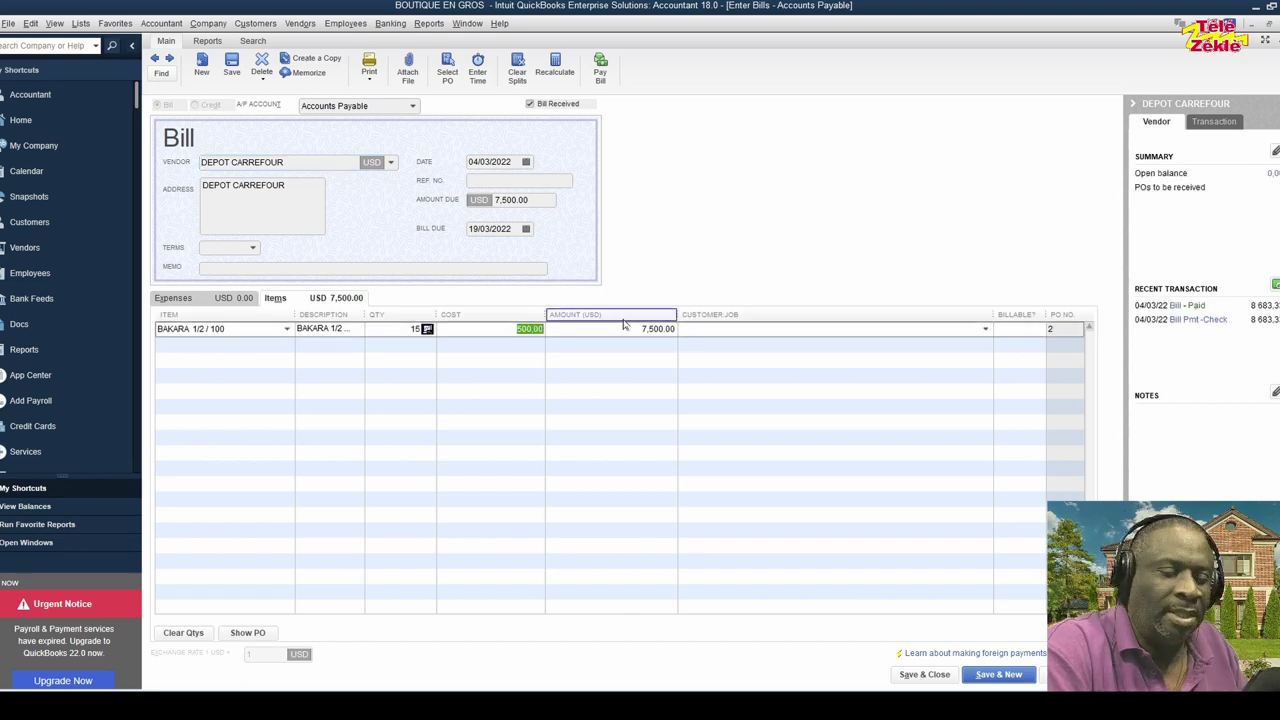
text(55)
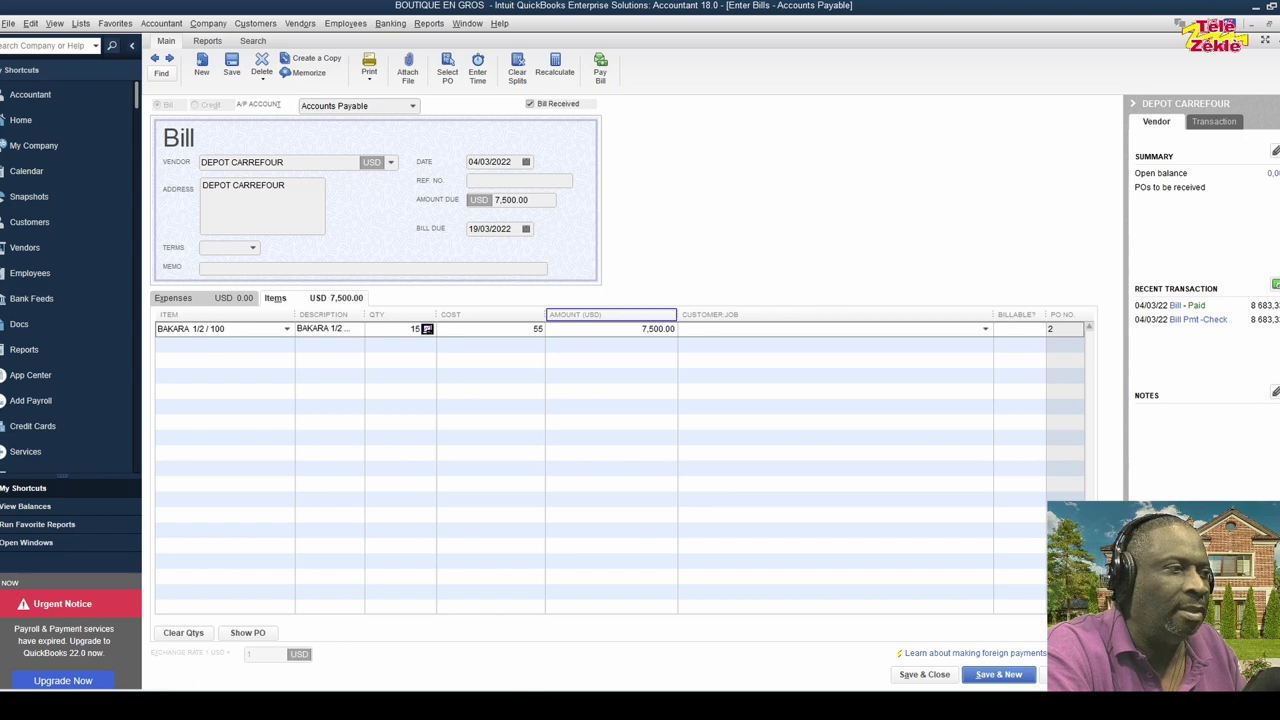
text(0)
click(591, 354)
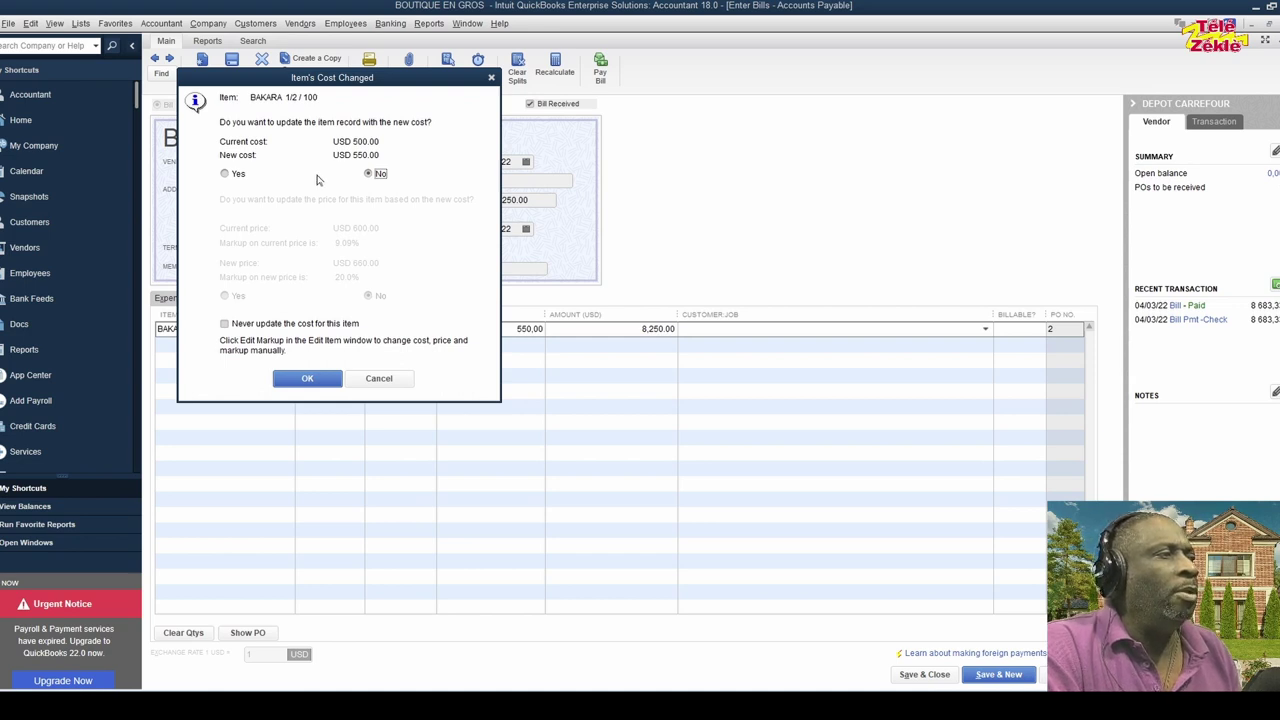
Update the item record with the new cost of USD 550 and new price of USD 660, and save and close the bill
click(226, 174)
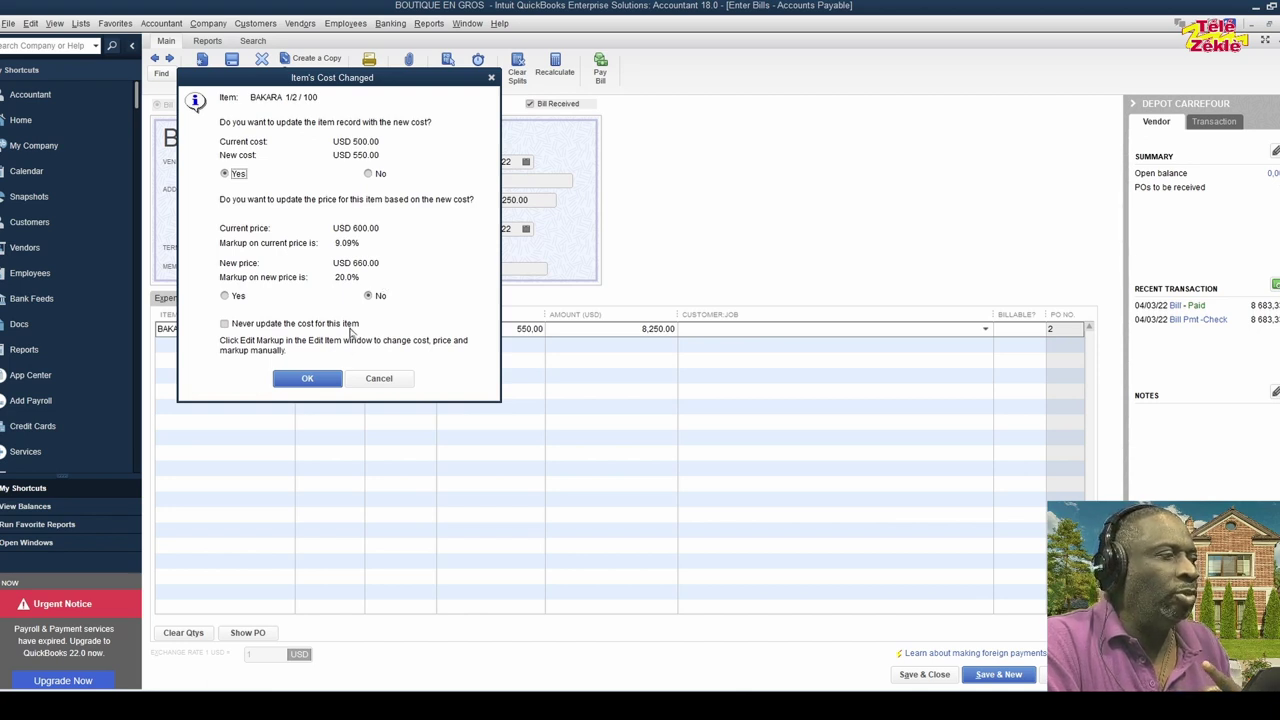
click(225, 296)
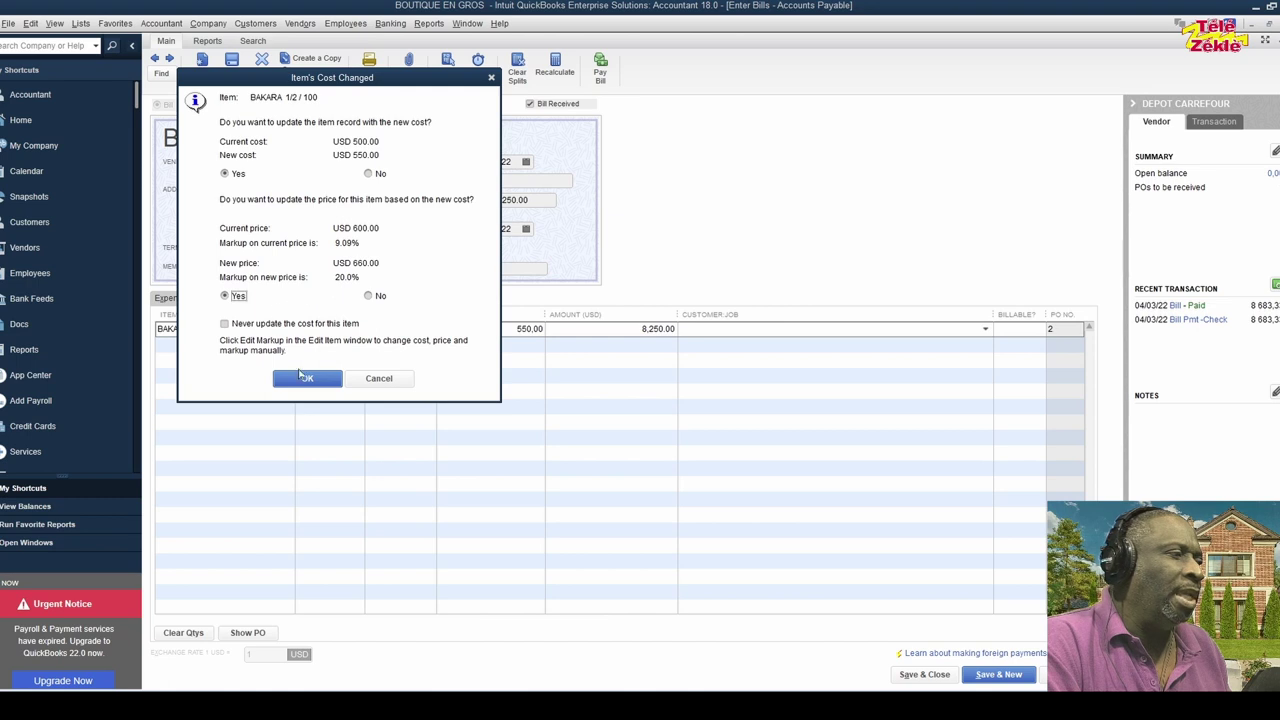
click(307, 379)
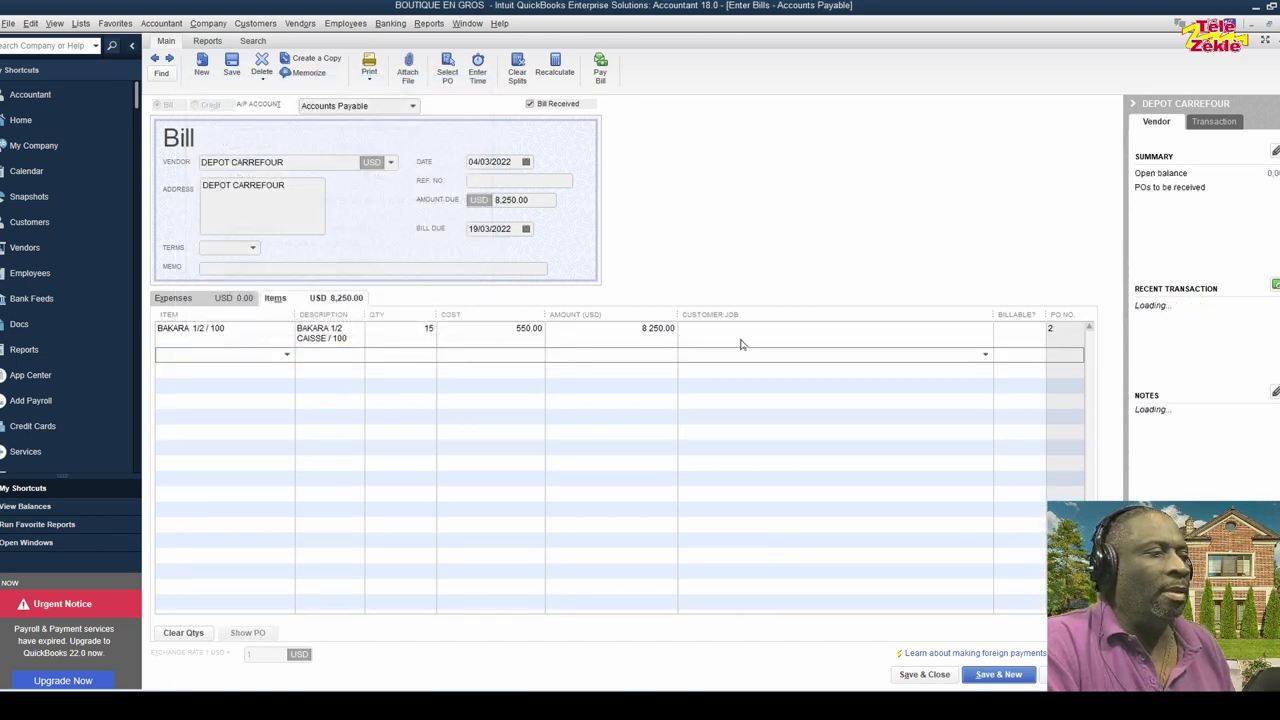
click(680, 329)
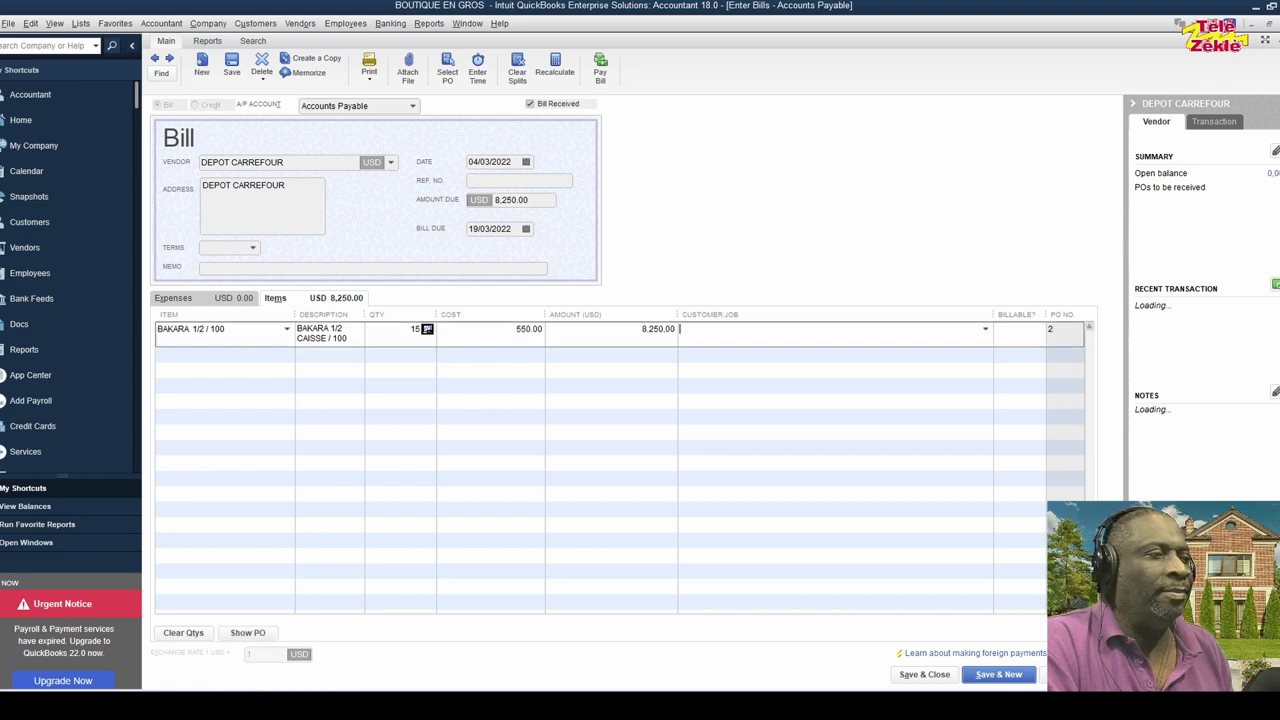
click(924, 674)
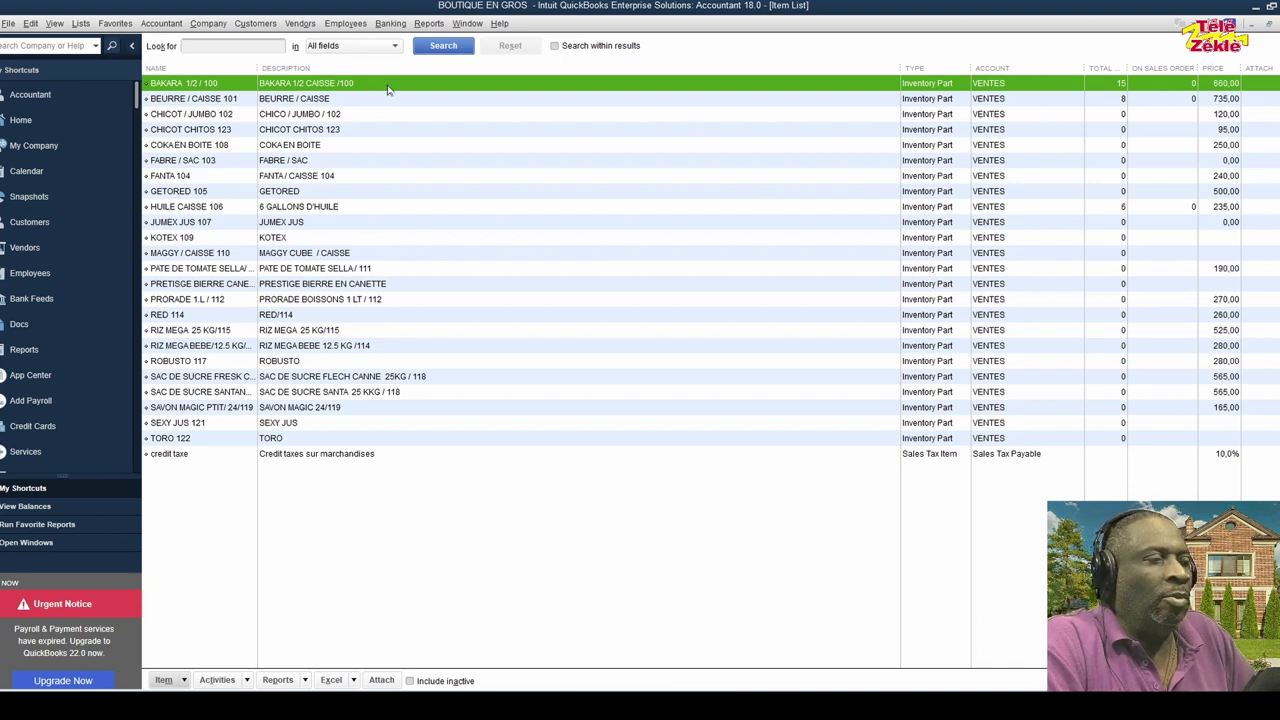
Record a partial payment of 4000 USD on the open DEPOT CARREFOUR bill, finish the payment summary and close the item list
click(304, 28)
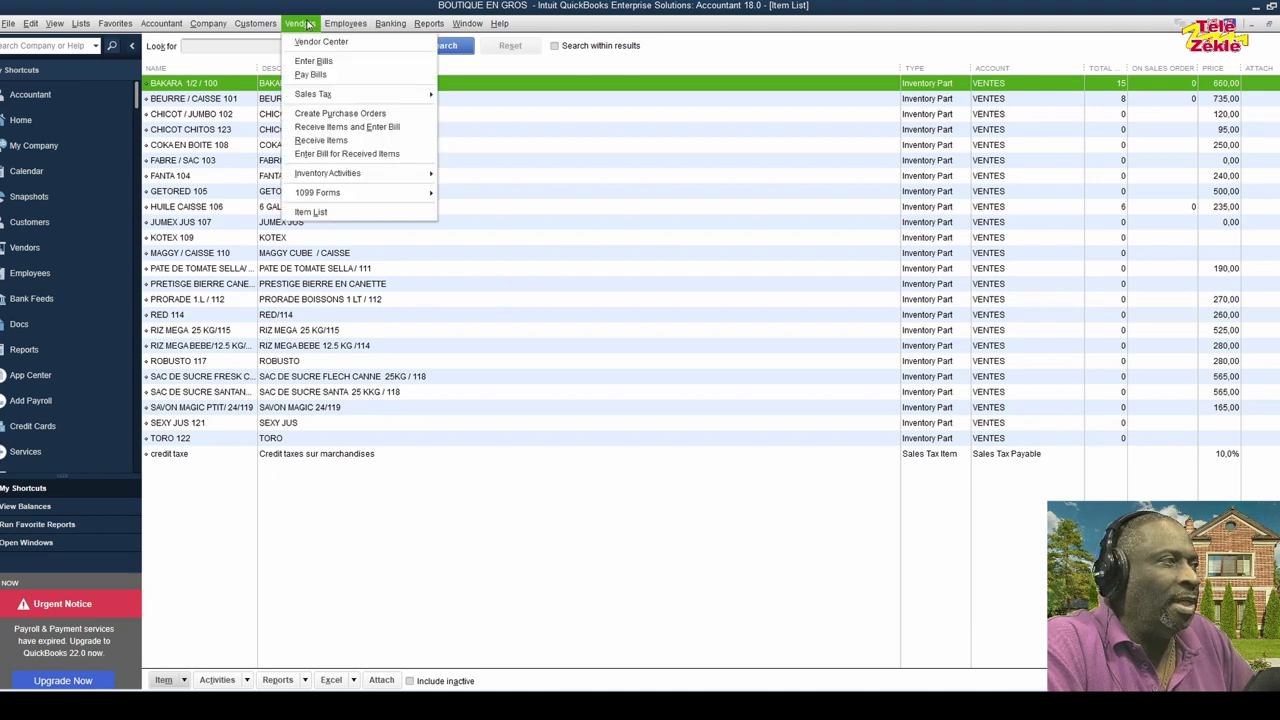
click(314, 76)
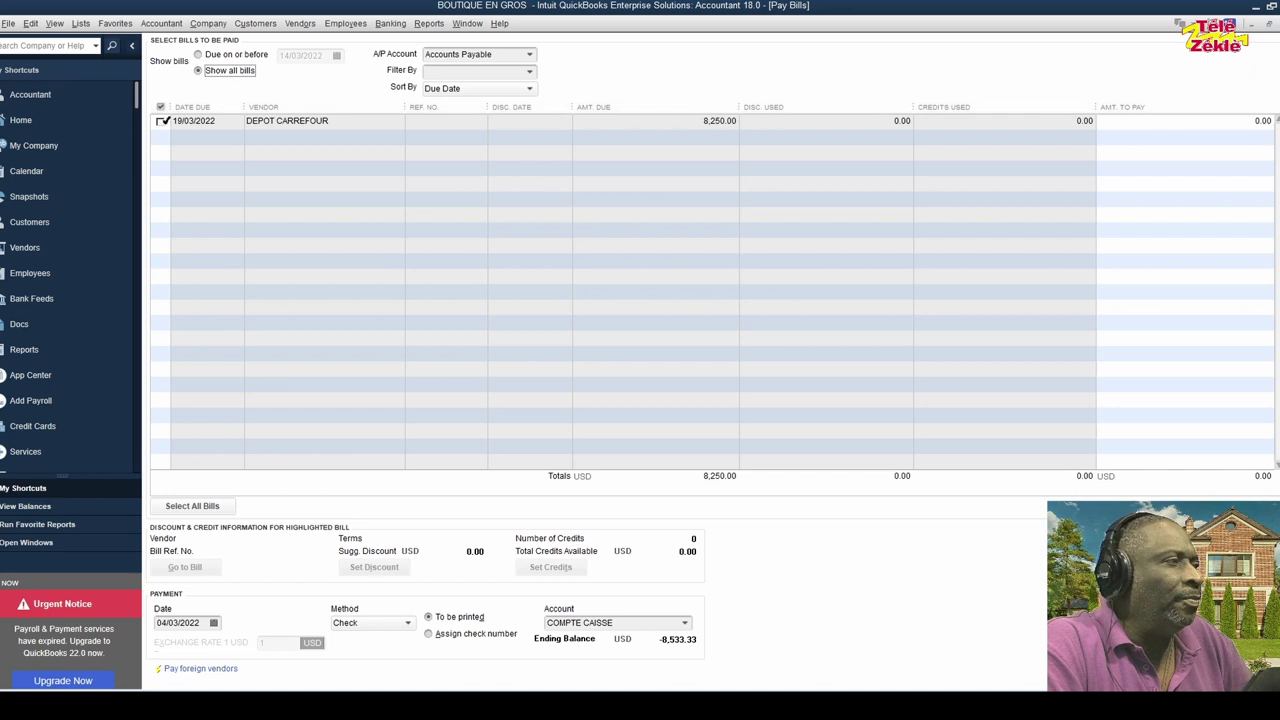
click(161, 121)
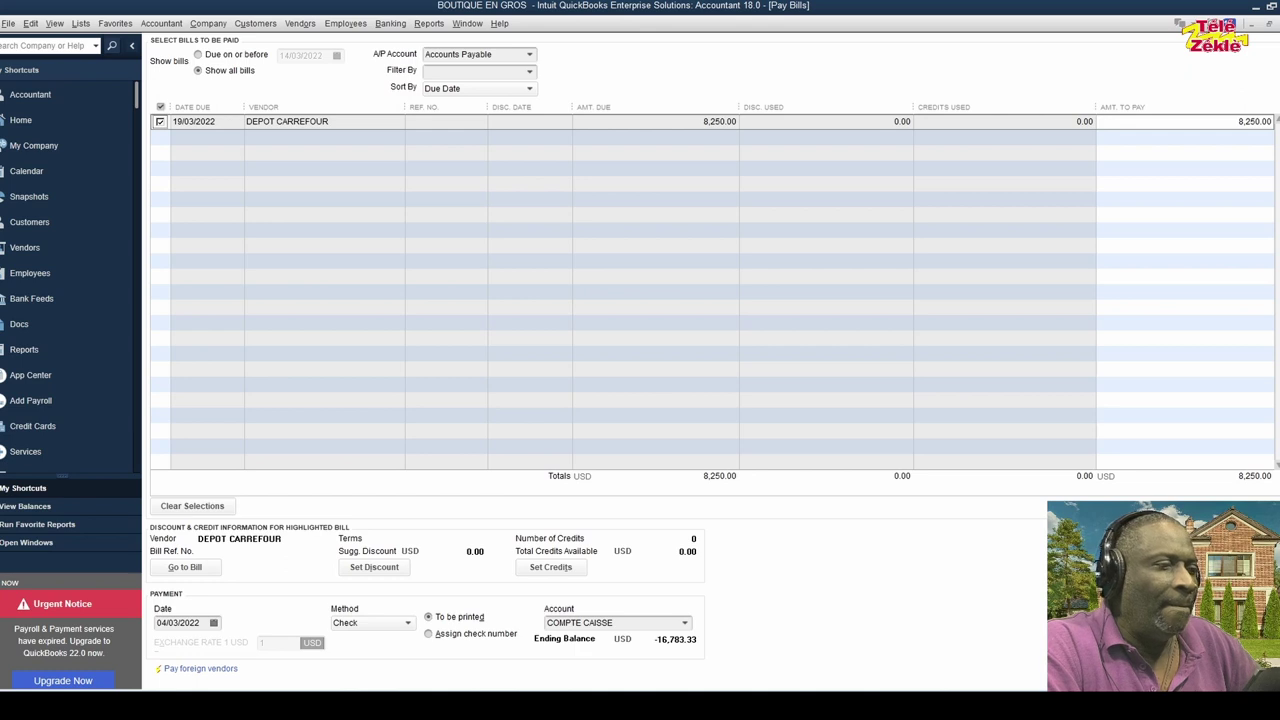
click(1255, 121)
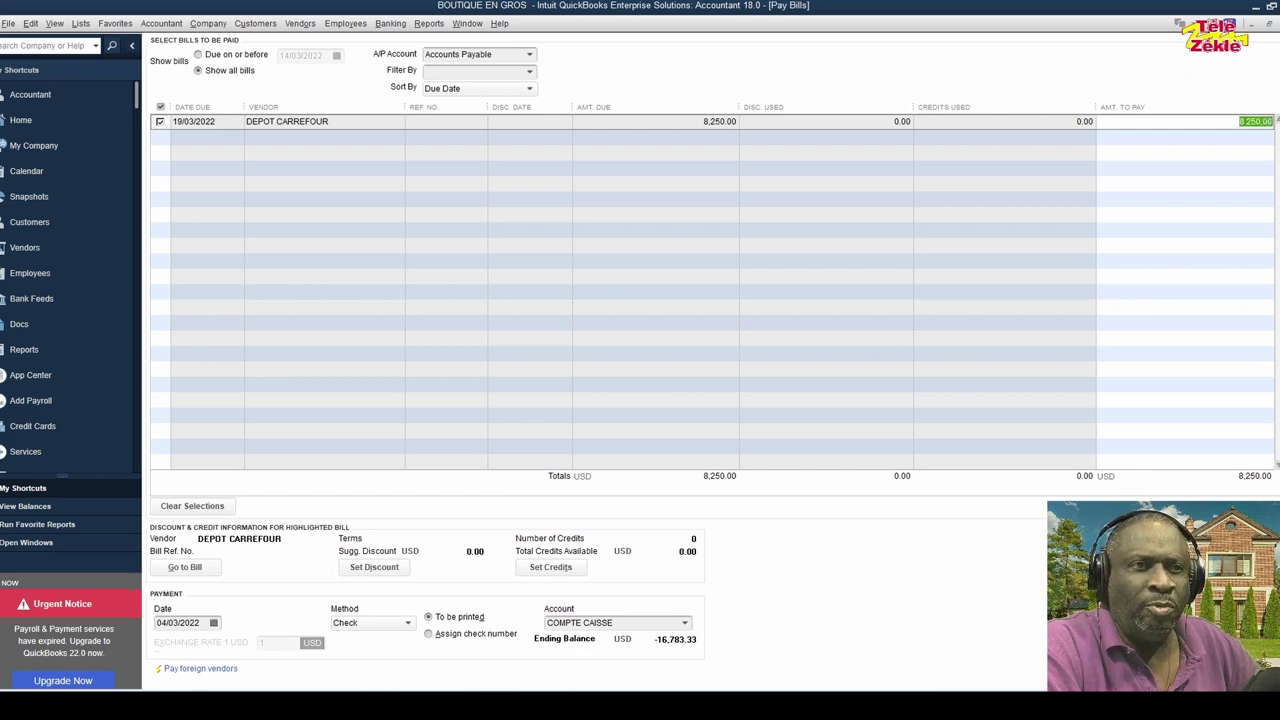
text(40)
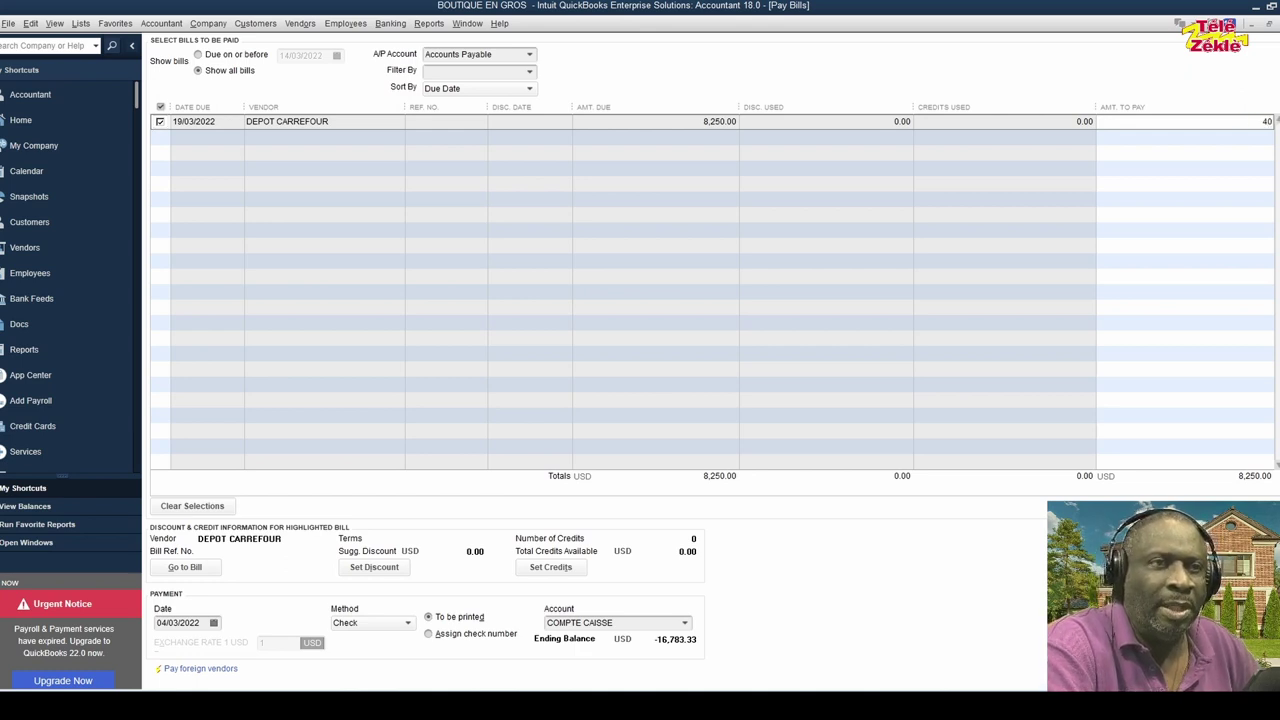
text(00)
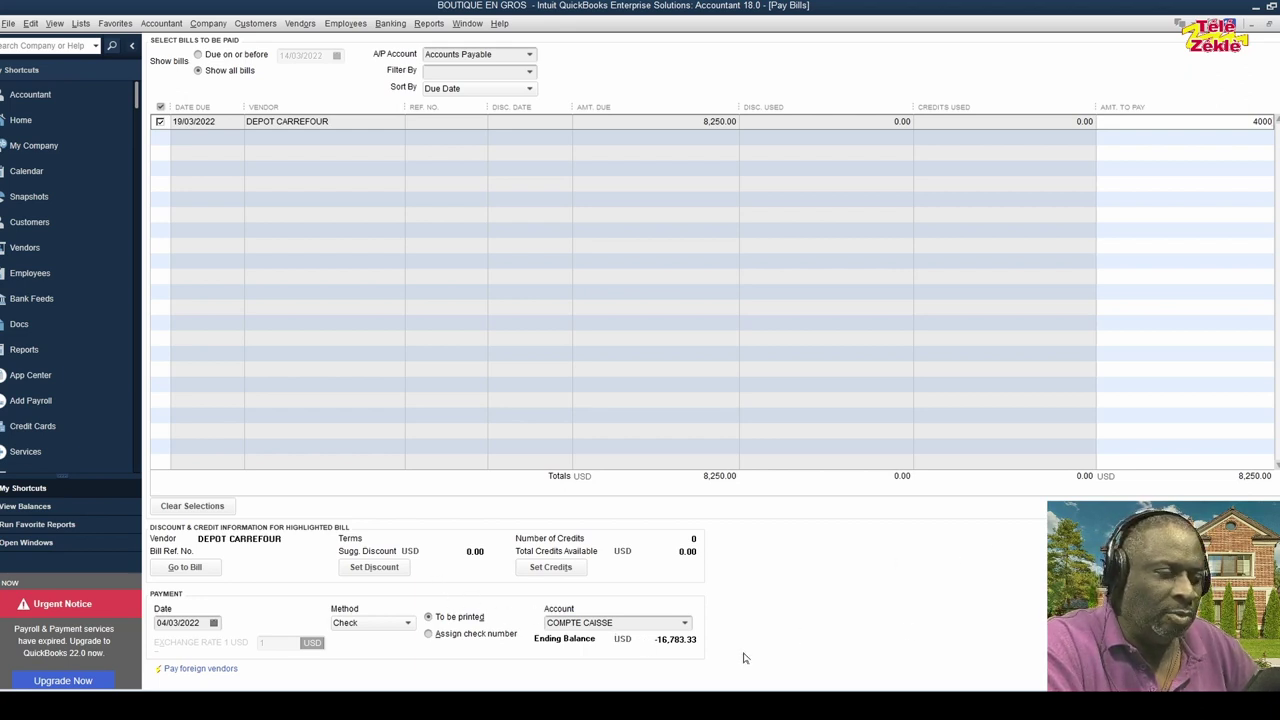
key(Return)
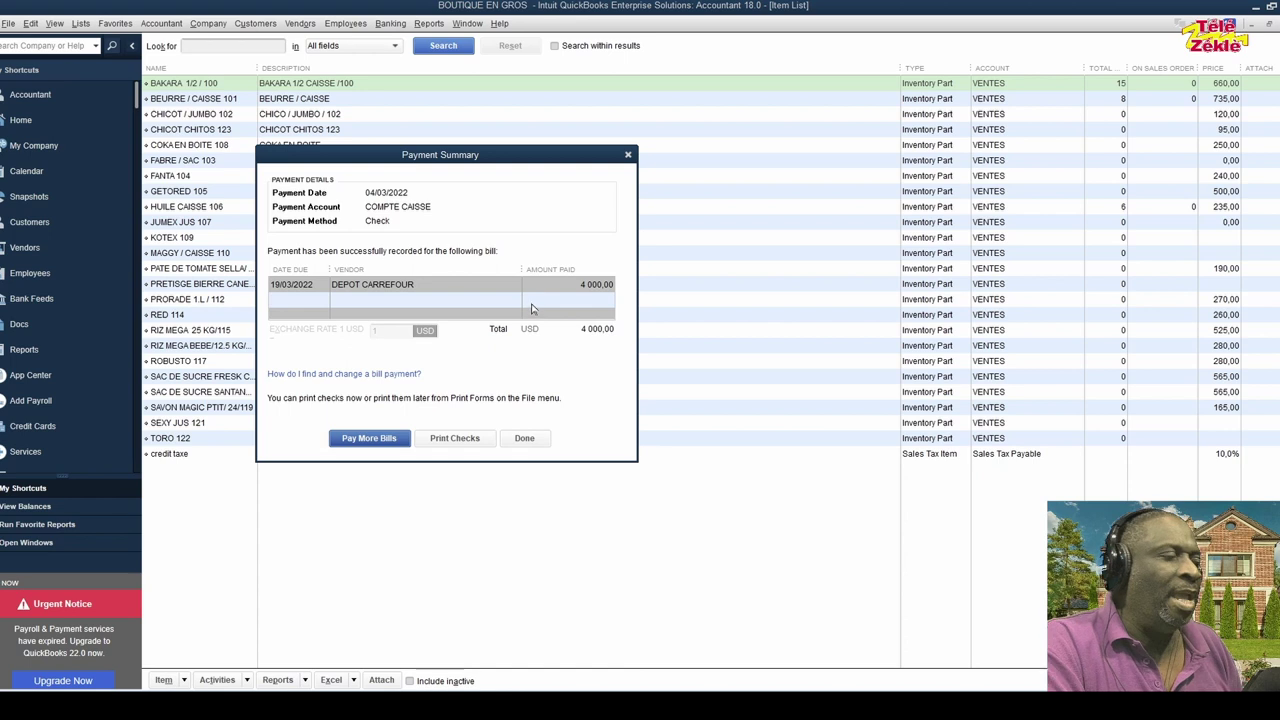
click(524, 438)
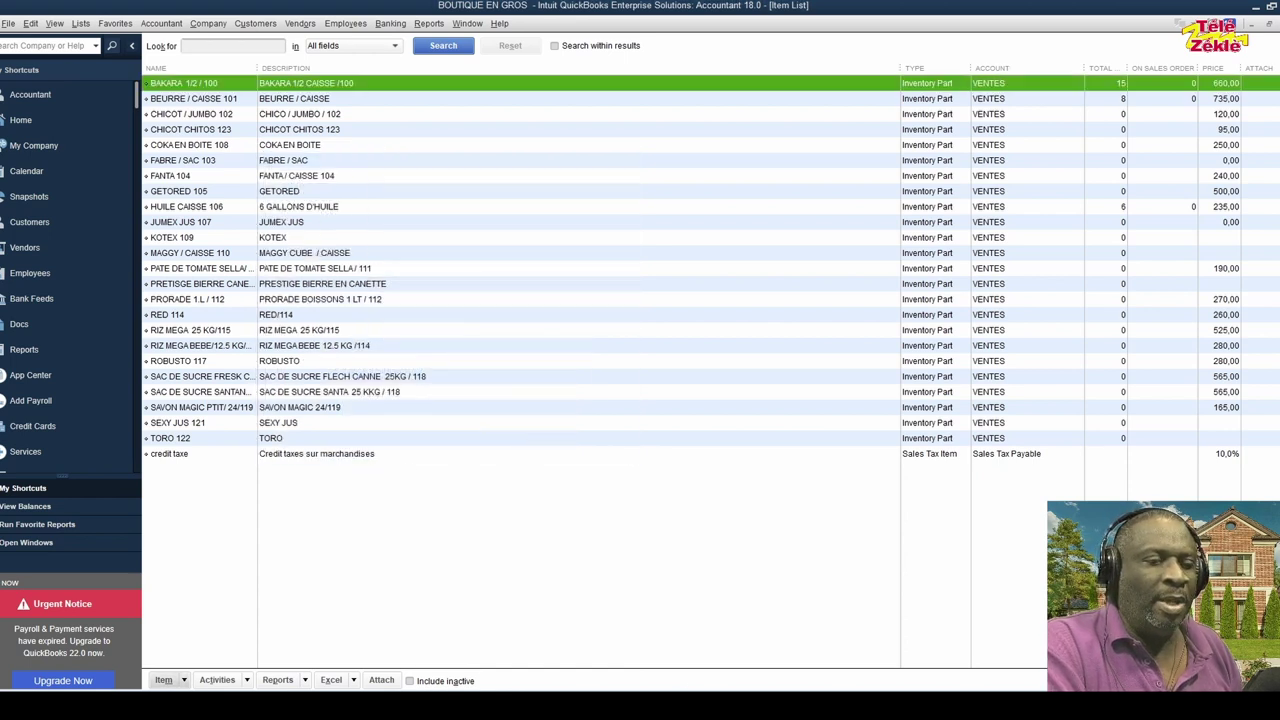
key(Escape)
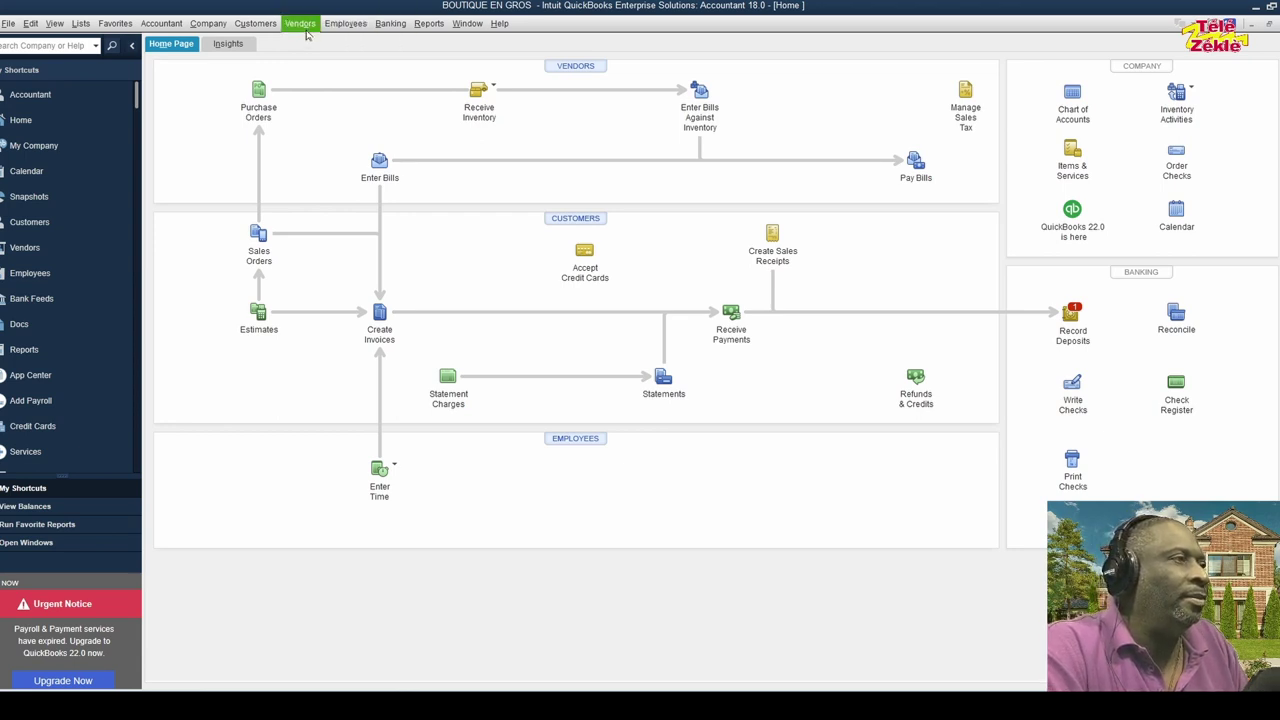
Start an invoice for a customer not yet on the list, entering the customer's name and opening the detailed setup
click(379, 315)
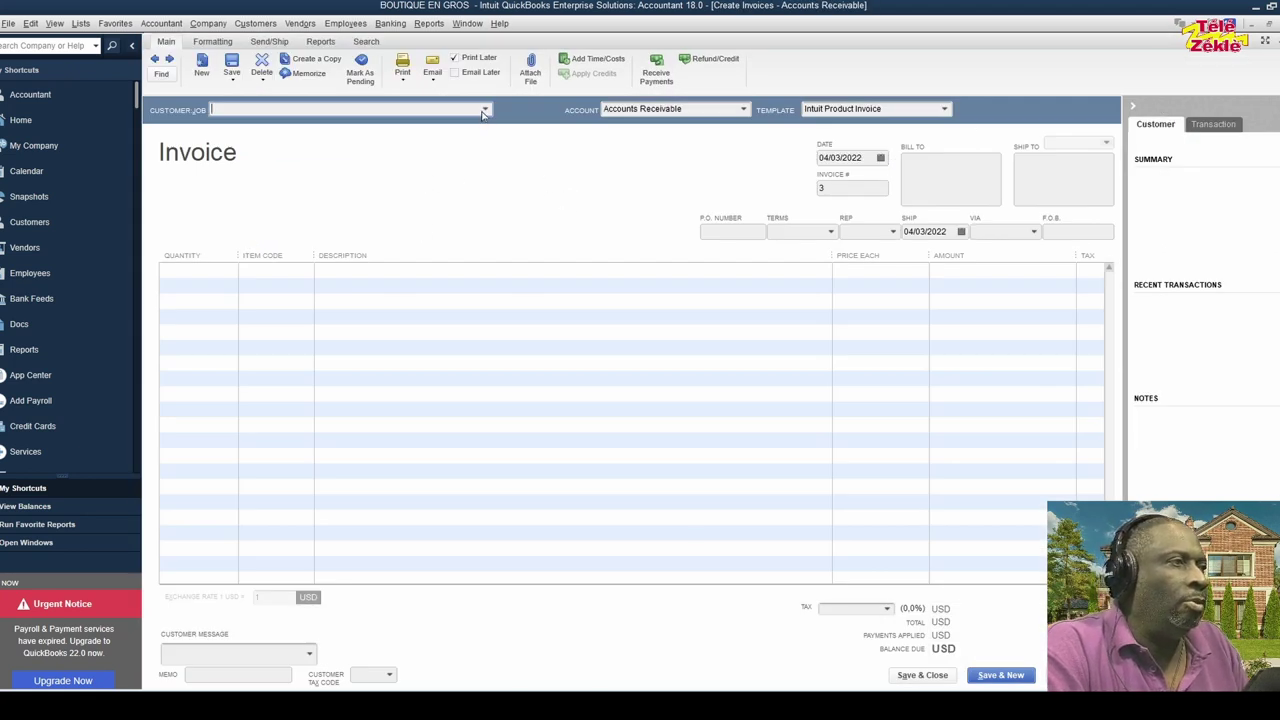
click(484, 110)
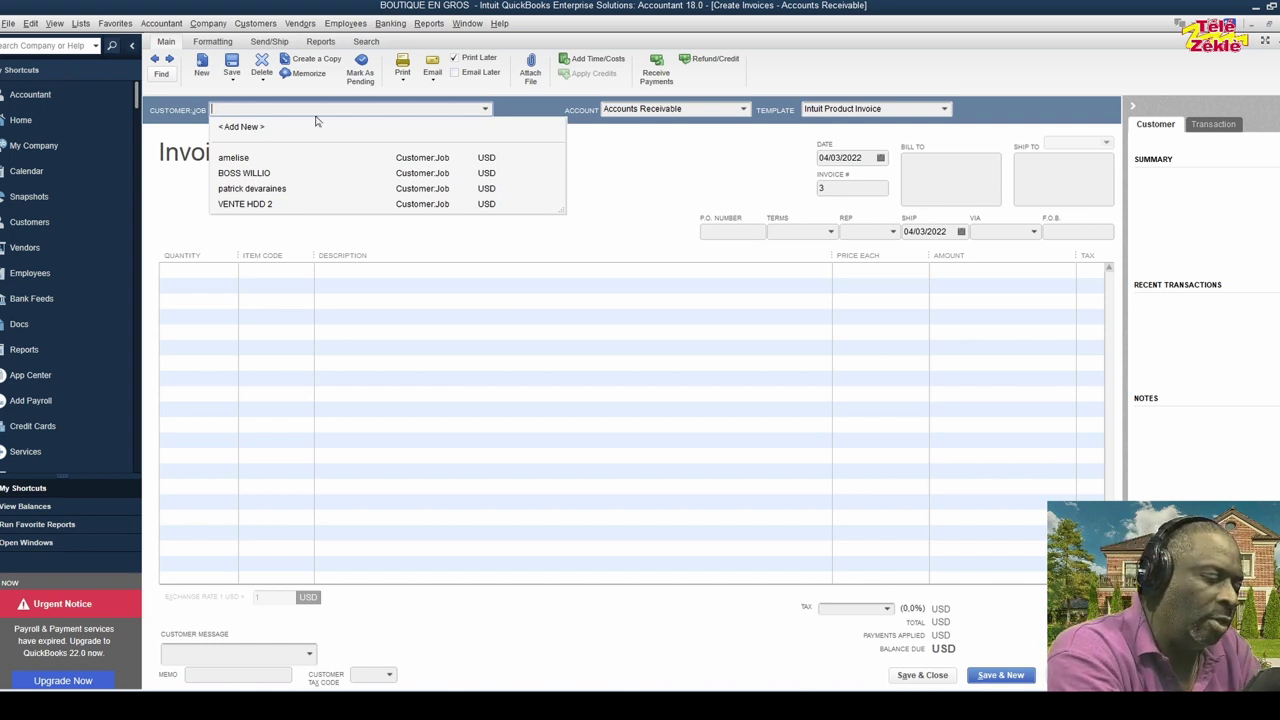
text(albert)
key(Tab)
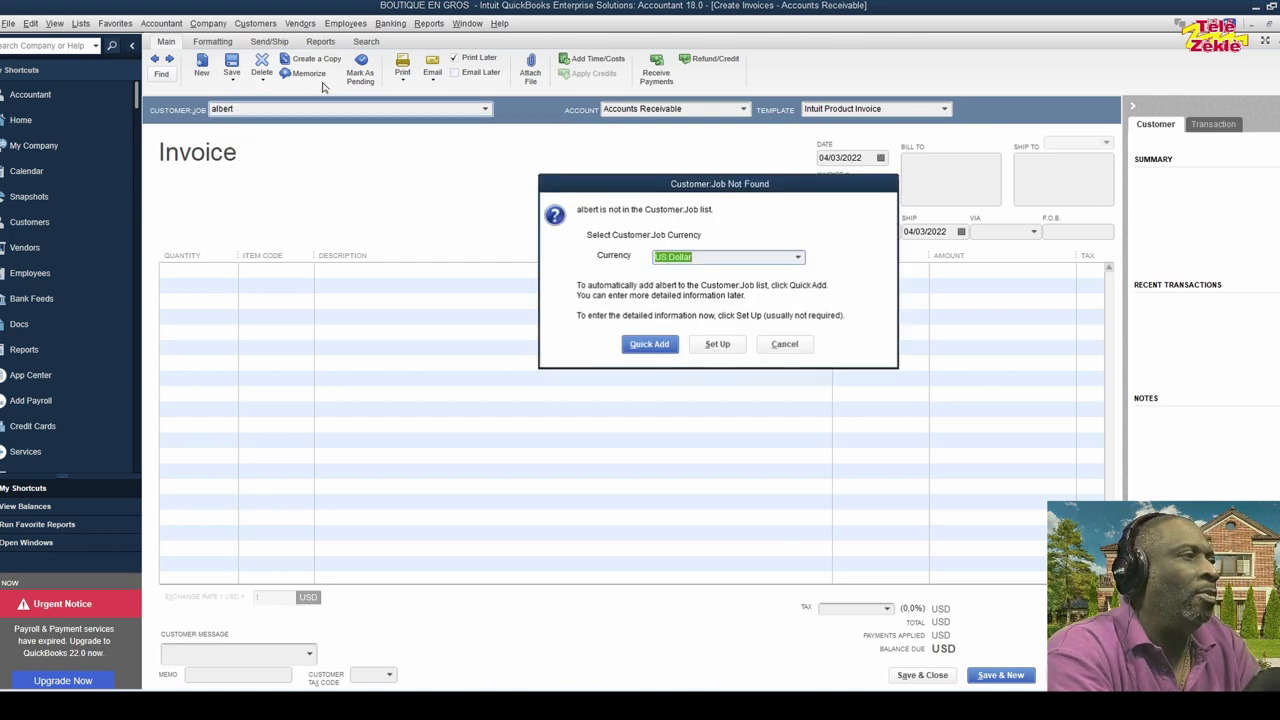
click(717, 344)
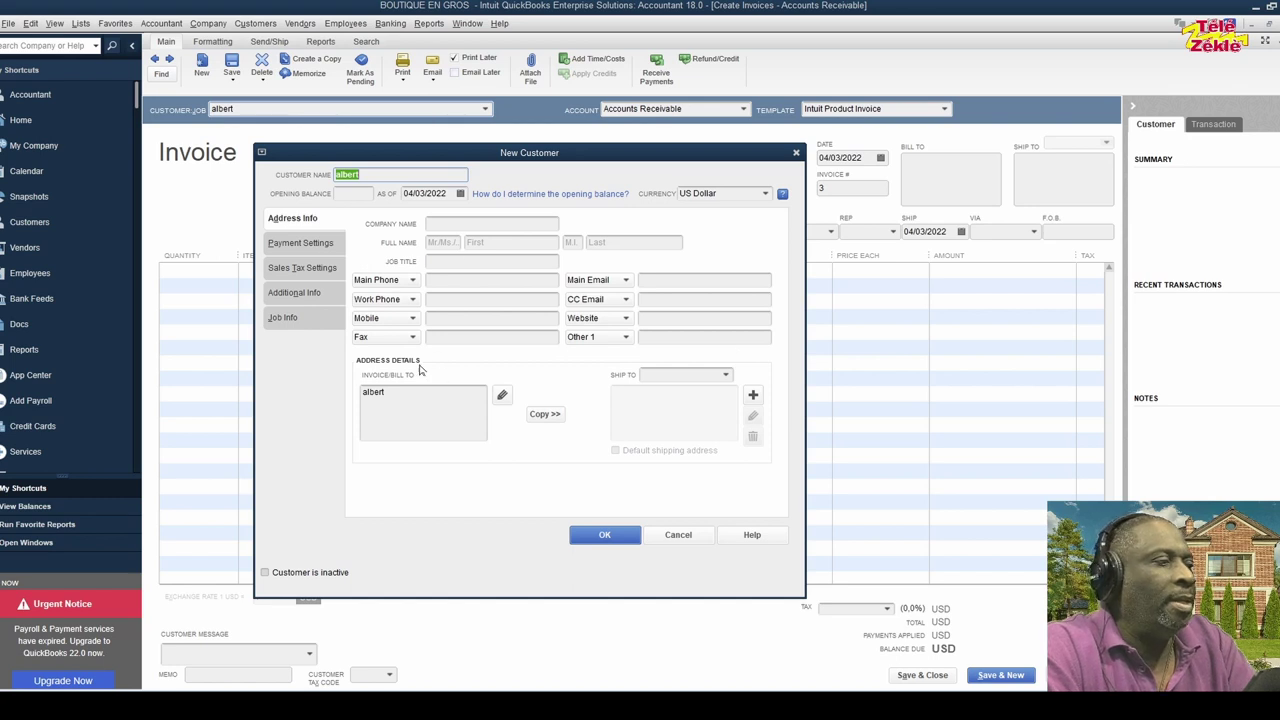
Enter the new customer's account number in the payment settings and set the payment terms to Net 15
click(302, 244)
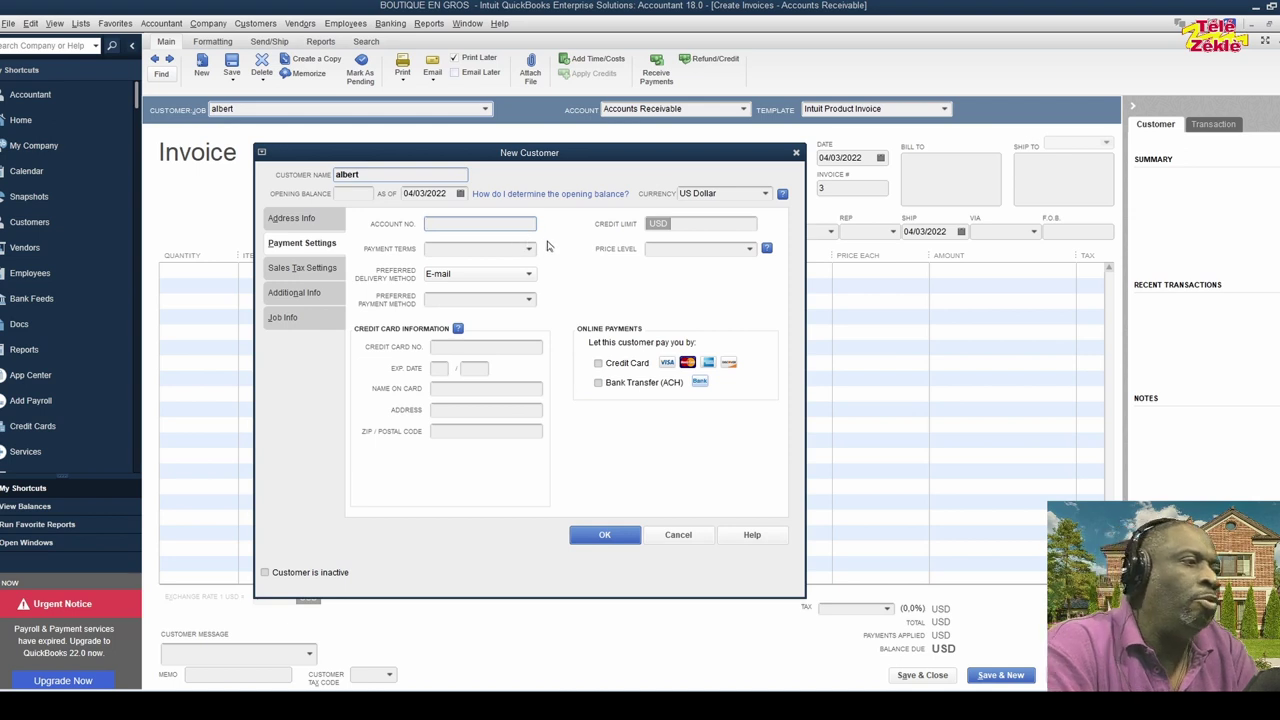
text(012345)
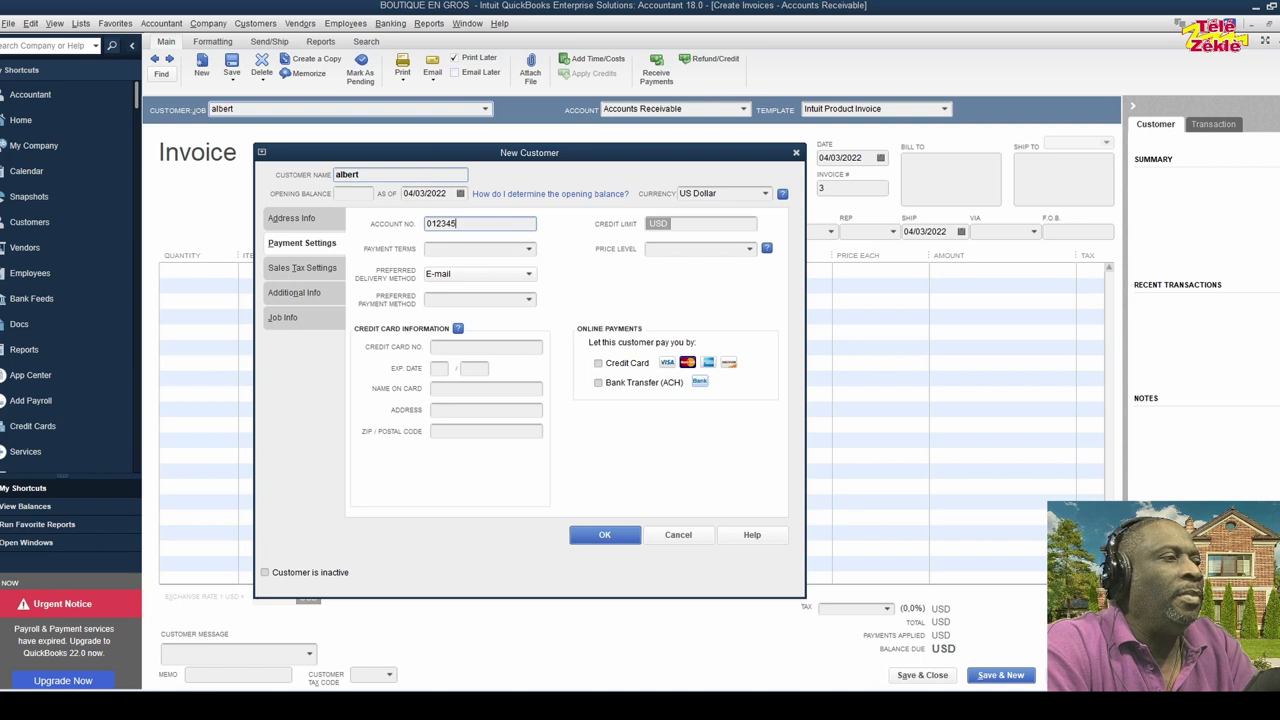
click(526, 252)
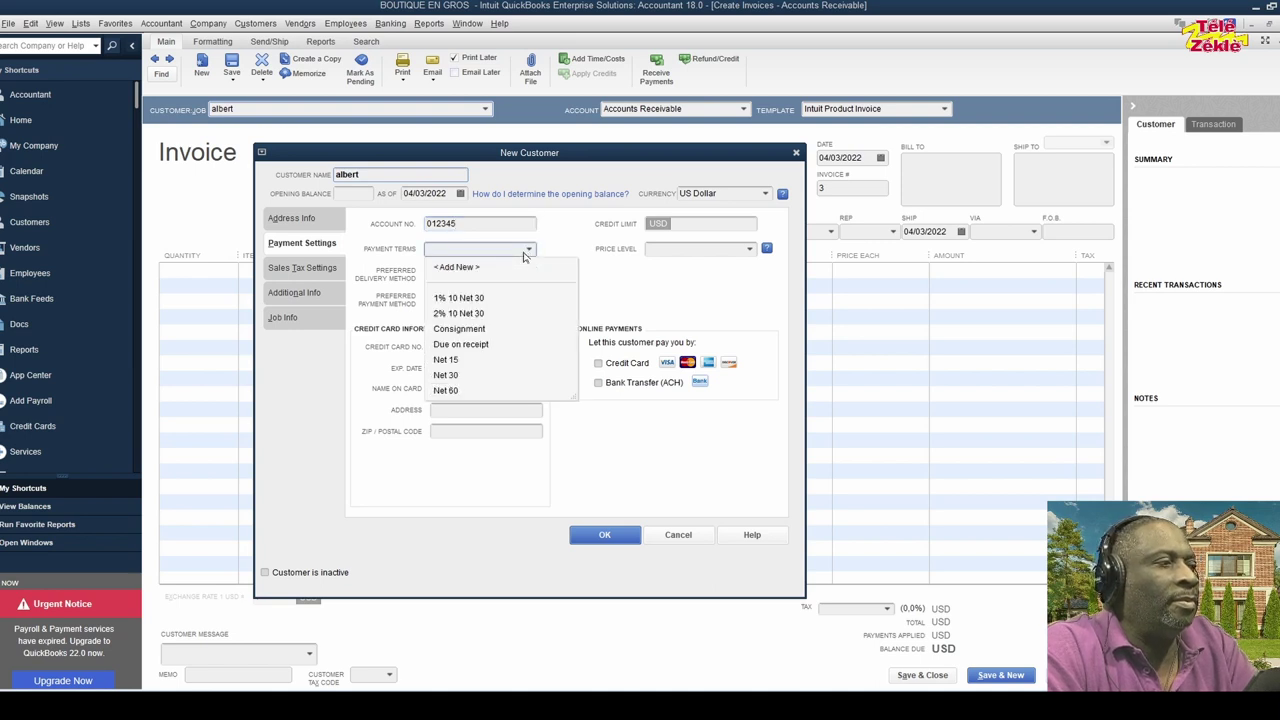
click(446, 360)
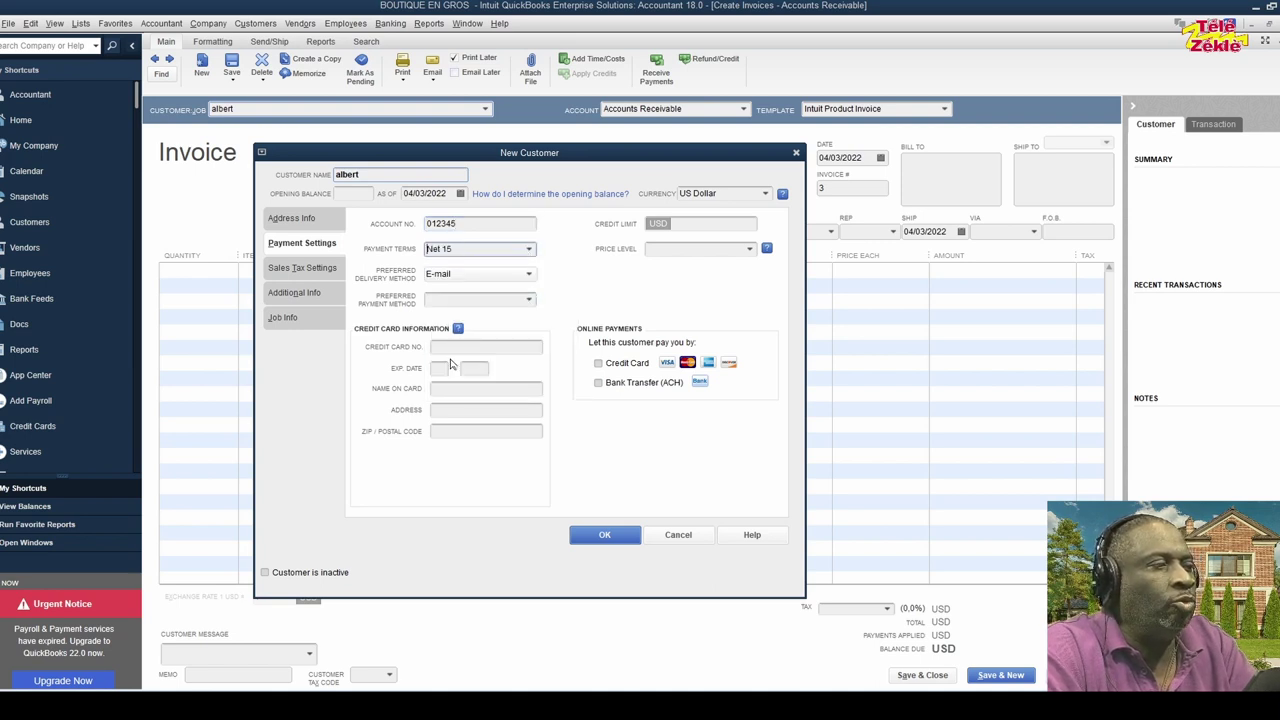
Set the customer's preferred delivery method to None and preferred payment method to Cash
click(487, 277)
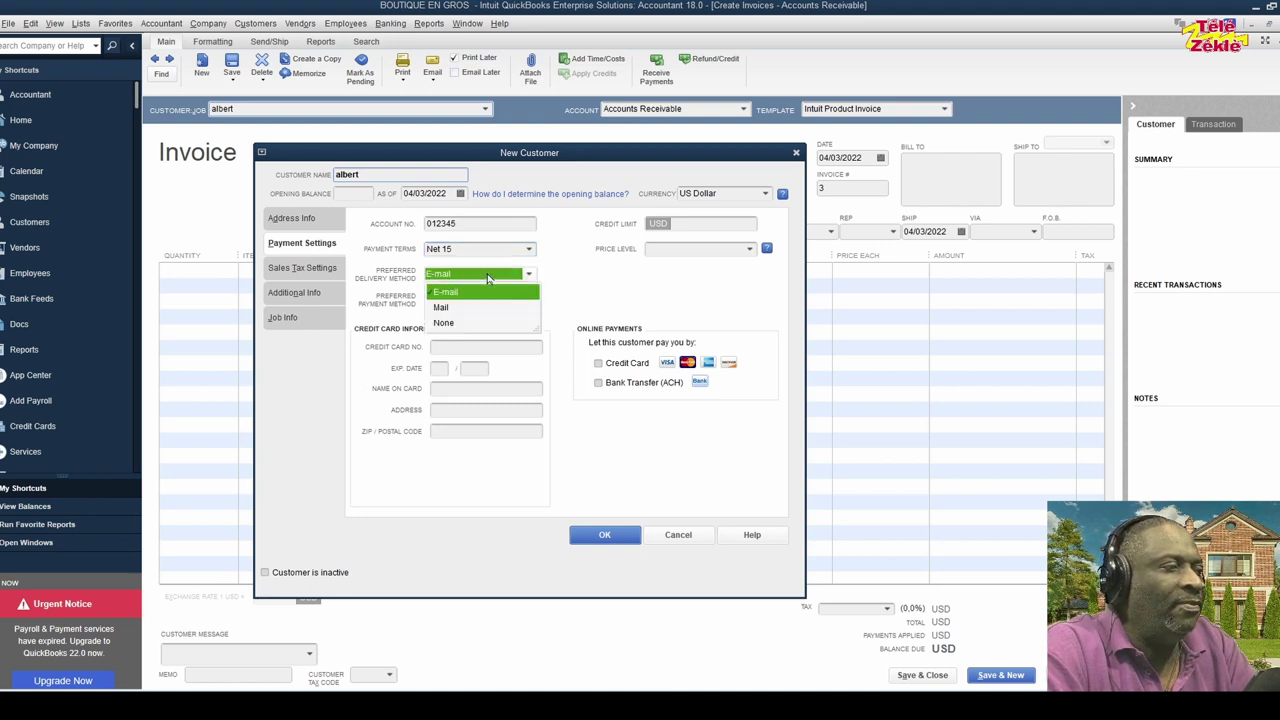
click(446, 323)
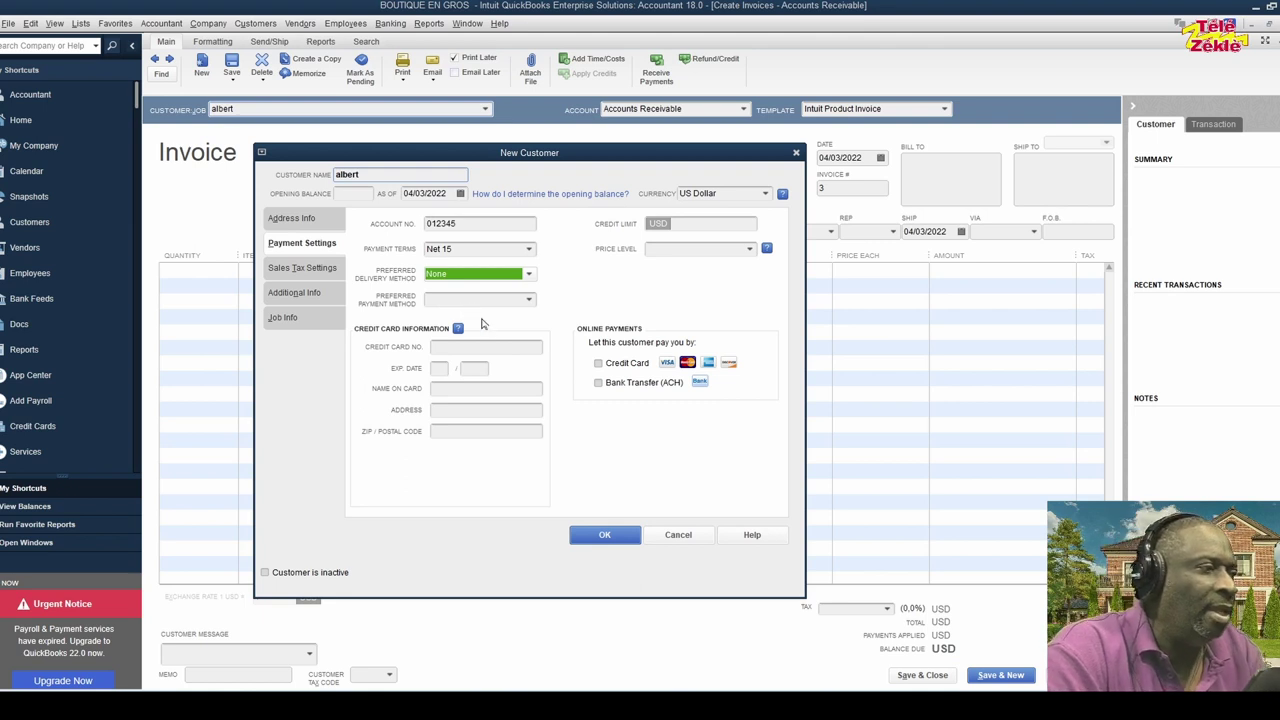
click(529, 299)
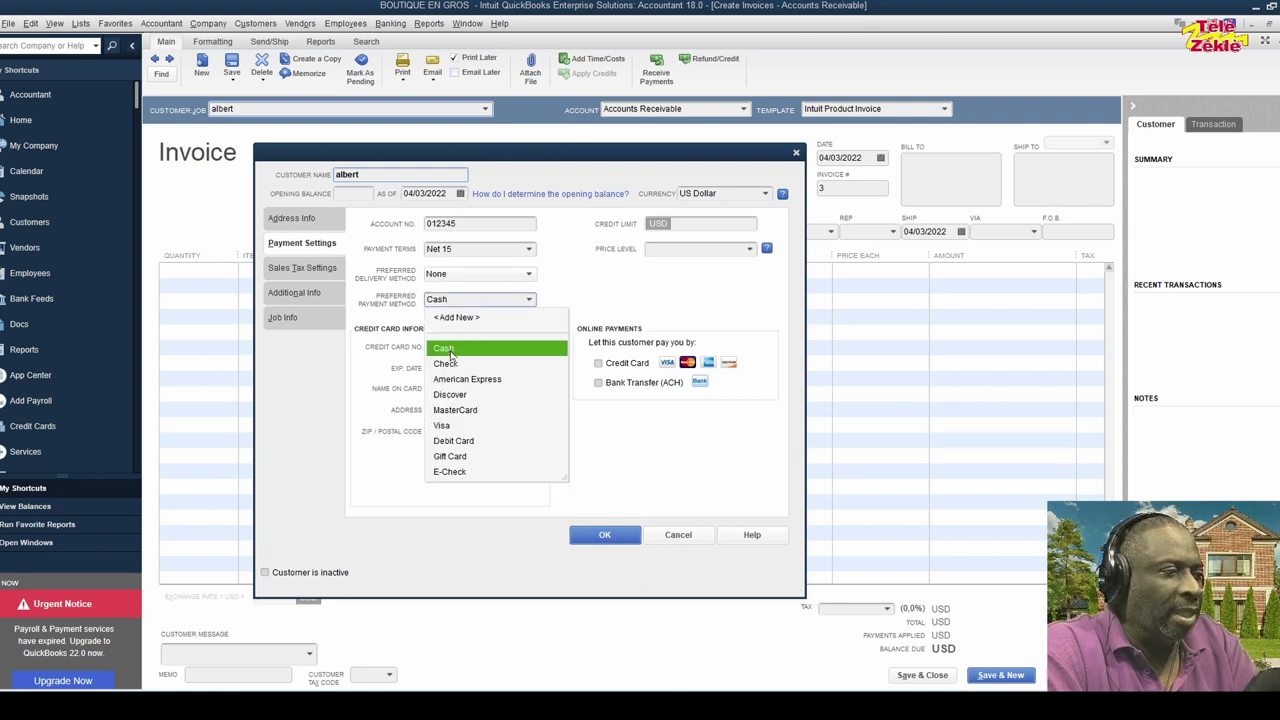
click(447, 350)
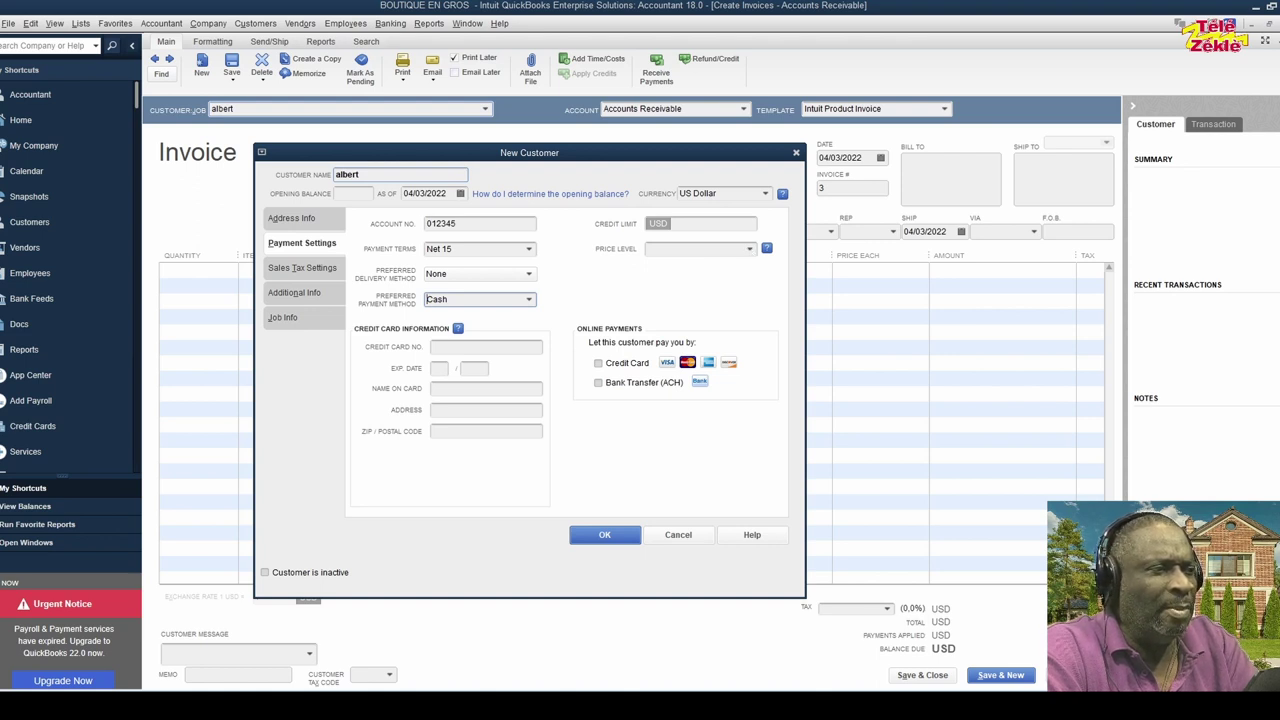
Assign the price level REDUCTION CLIENT to the new customer
click(690, 248)
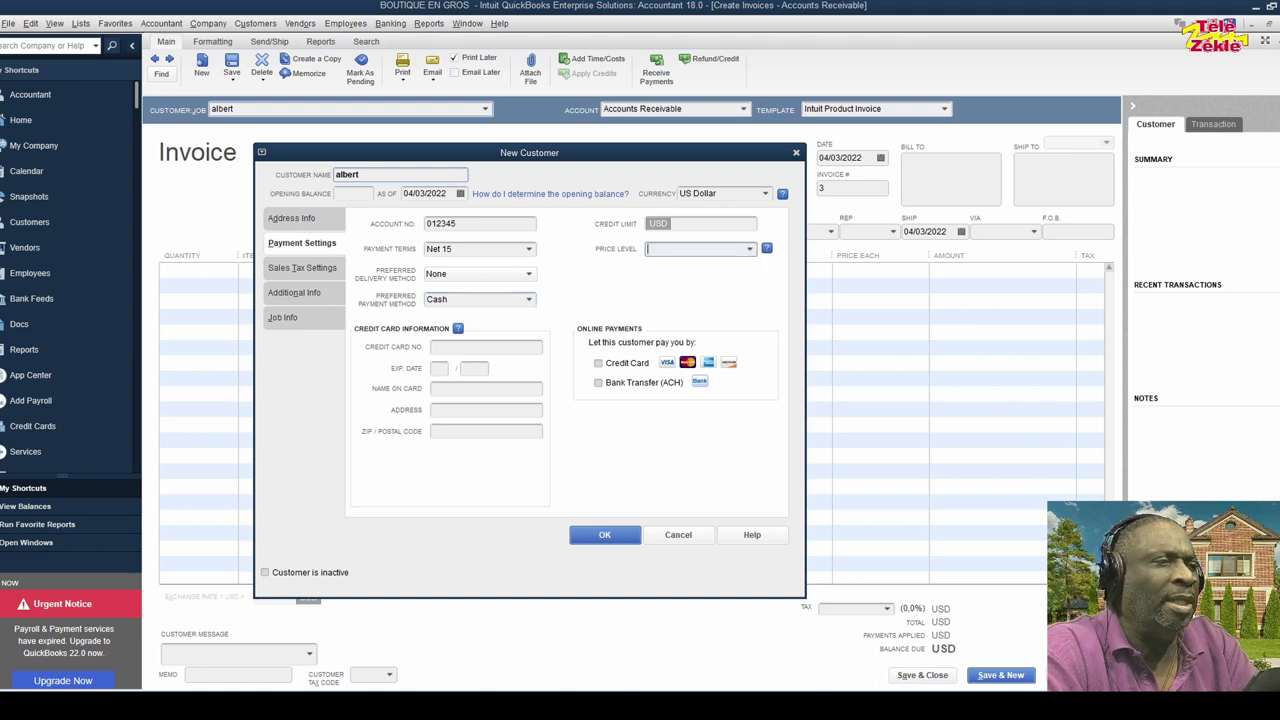
click(750, 250)
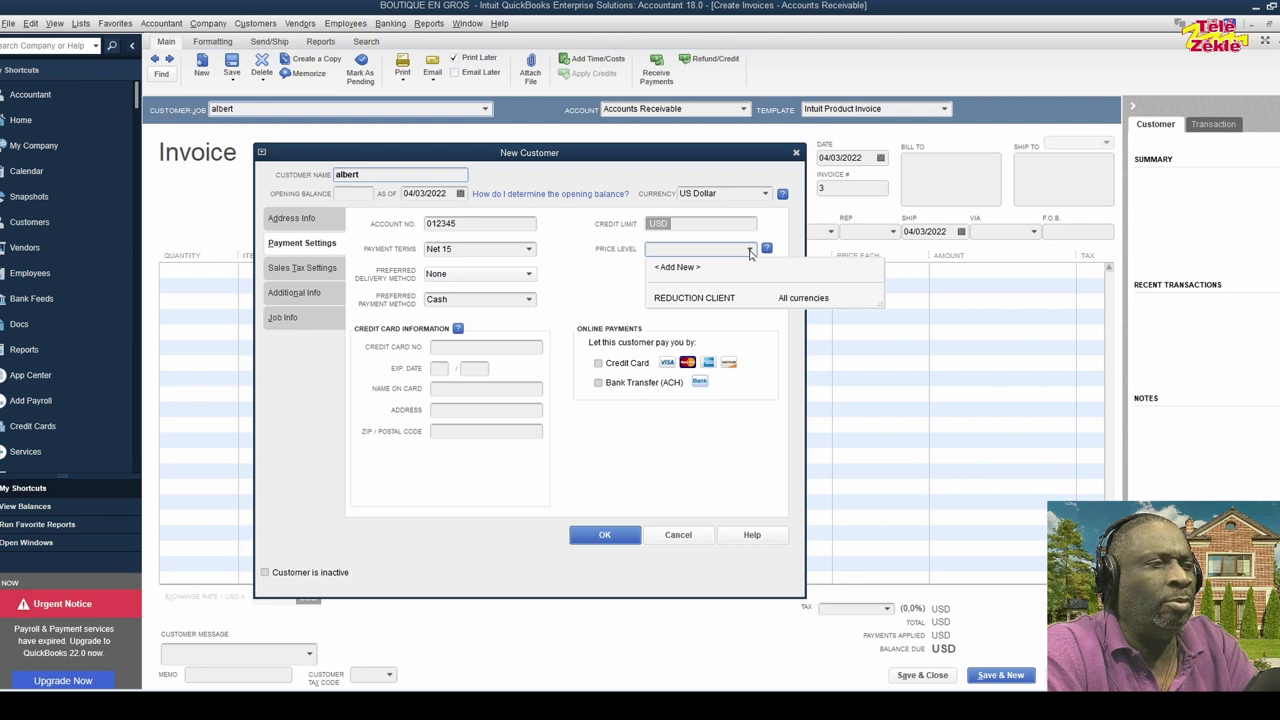
click(703, 298)
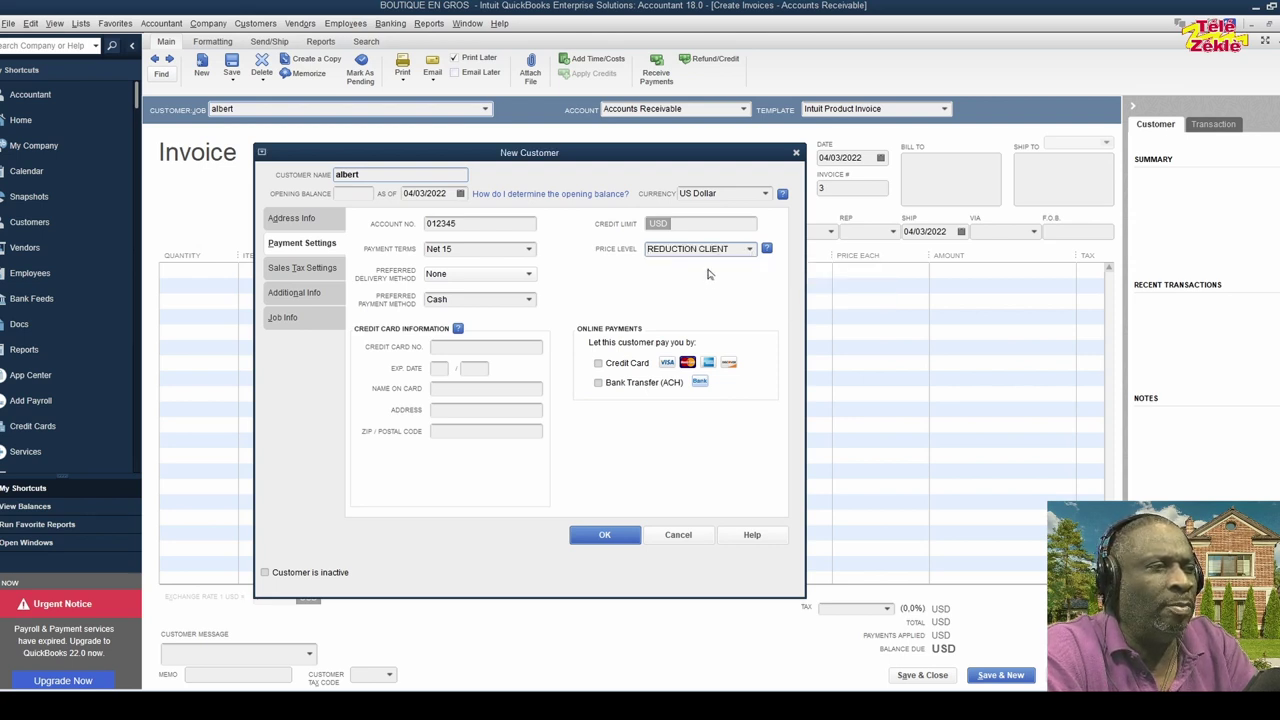
Replace the customer's price level with the new name "special cleint" and start setting up that price level
key(shift+Left)
key(shift+Left)
key(shift+Left)
key(shift+Left)
key(shift+Left)
key(shift+Left)
key(shift+Left)
key(shift+Left)
key(shift+Left)
key(shift+Left)
key(shift+Left)
key(shift+Left)
key(shift+Left)
key(shift+Left)
key(shift+Left)
key(shift+Left)
text(spec)
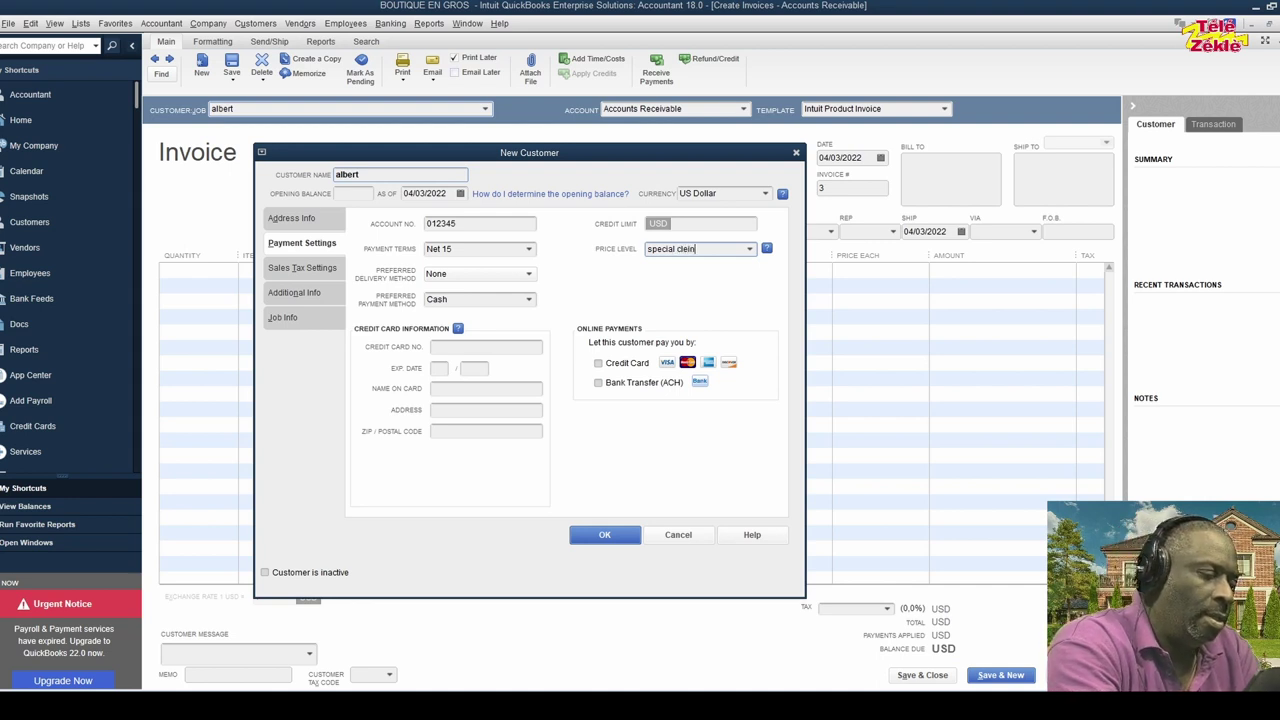
text(ial cleint)
key(Tab)
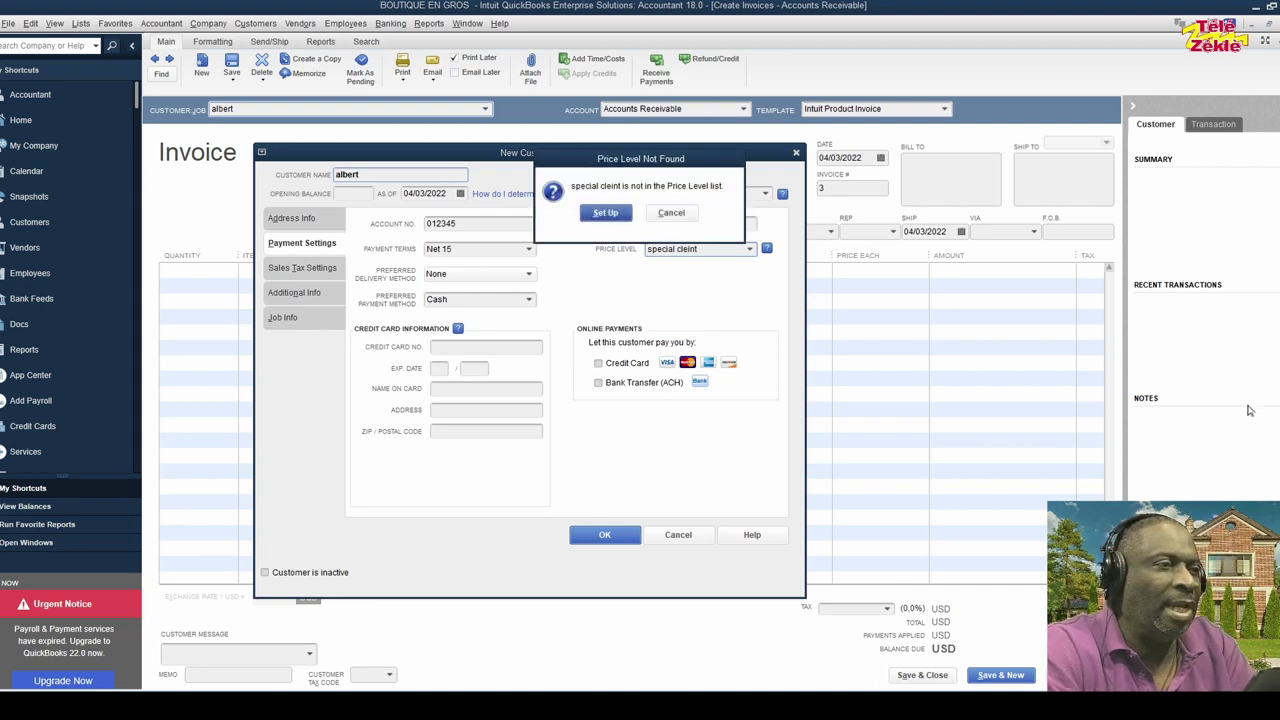
click(605, 213)
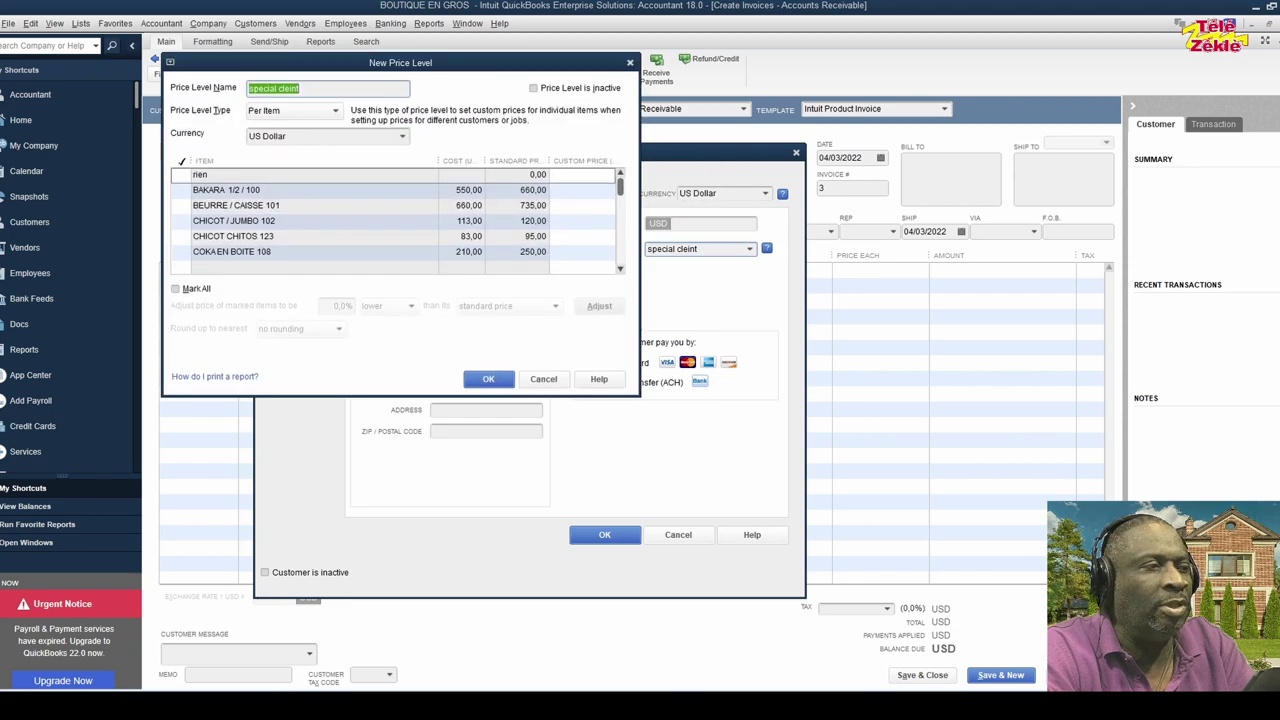
Define the price level as a Fixed % that decreases item prices by 5%, and save it along with the new customer
click(335, 113)
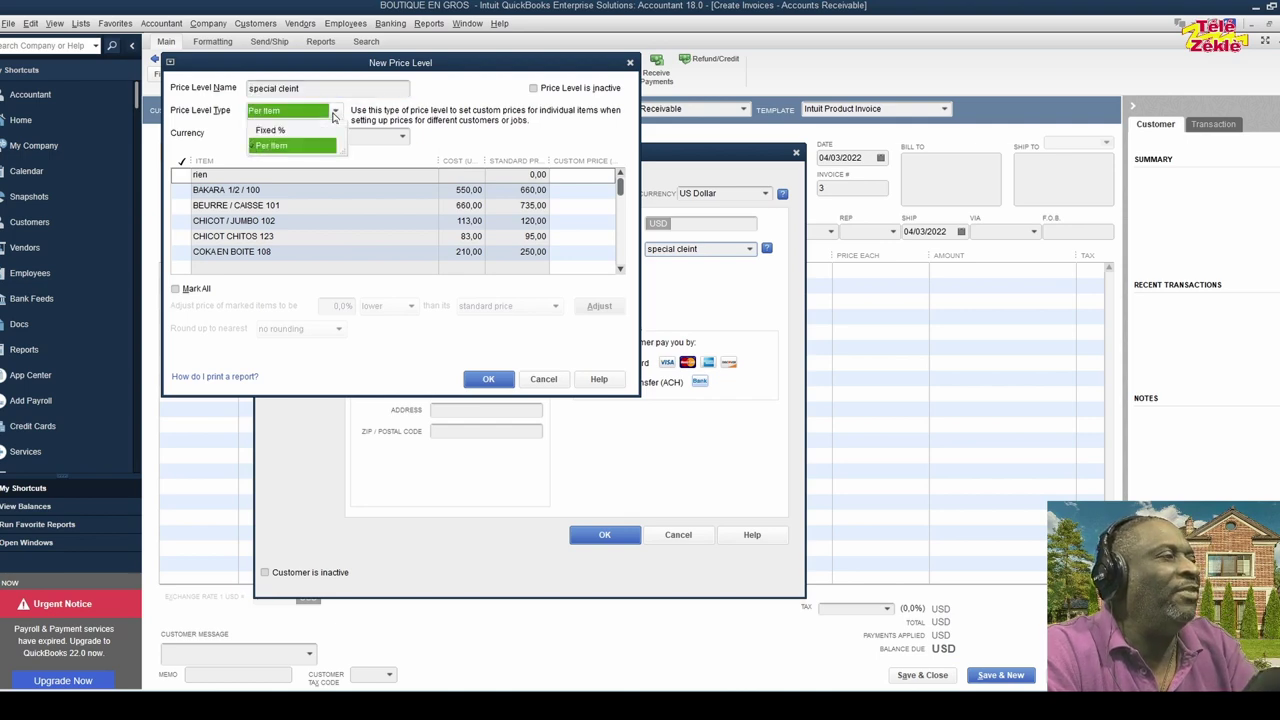
click(275, 132)
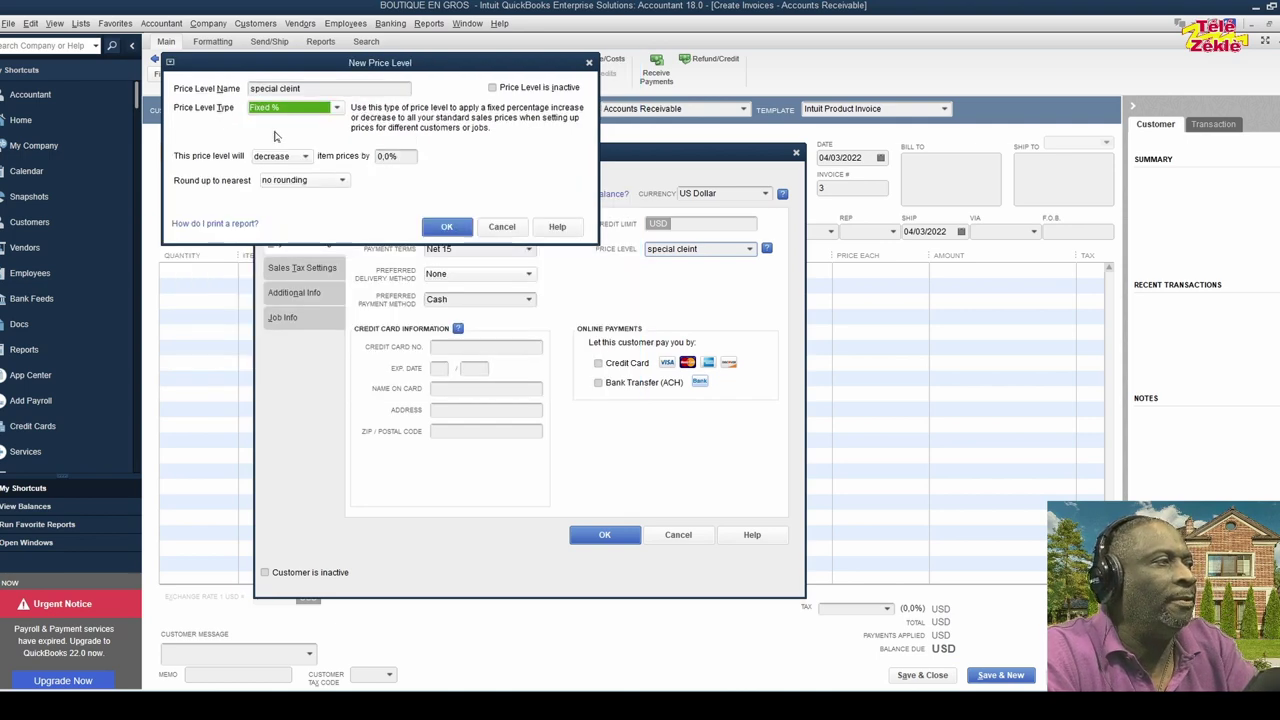
click(383, 158)
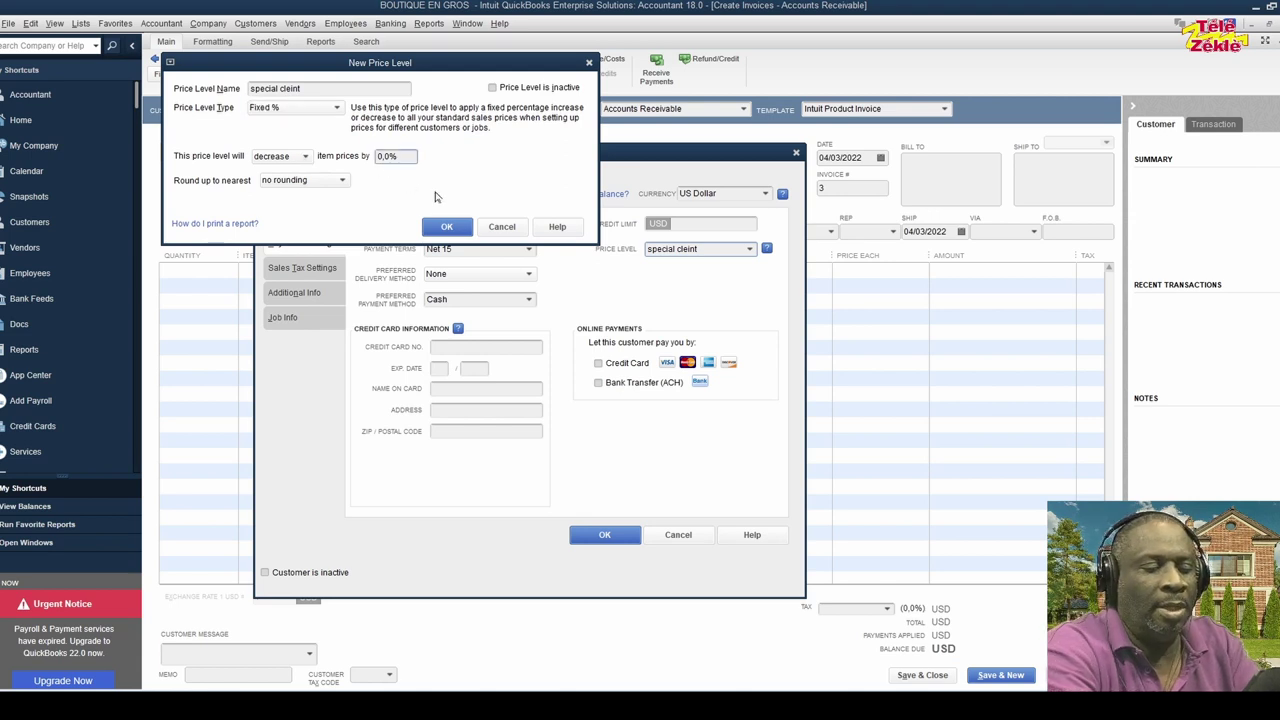
text(5)
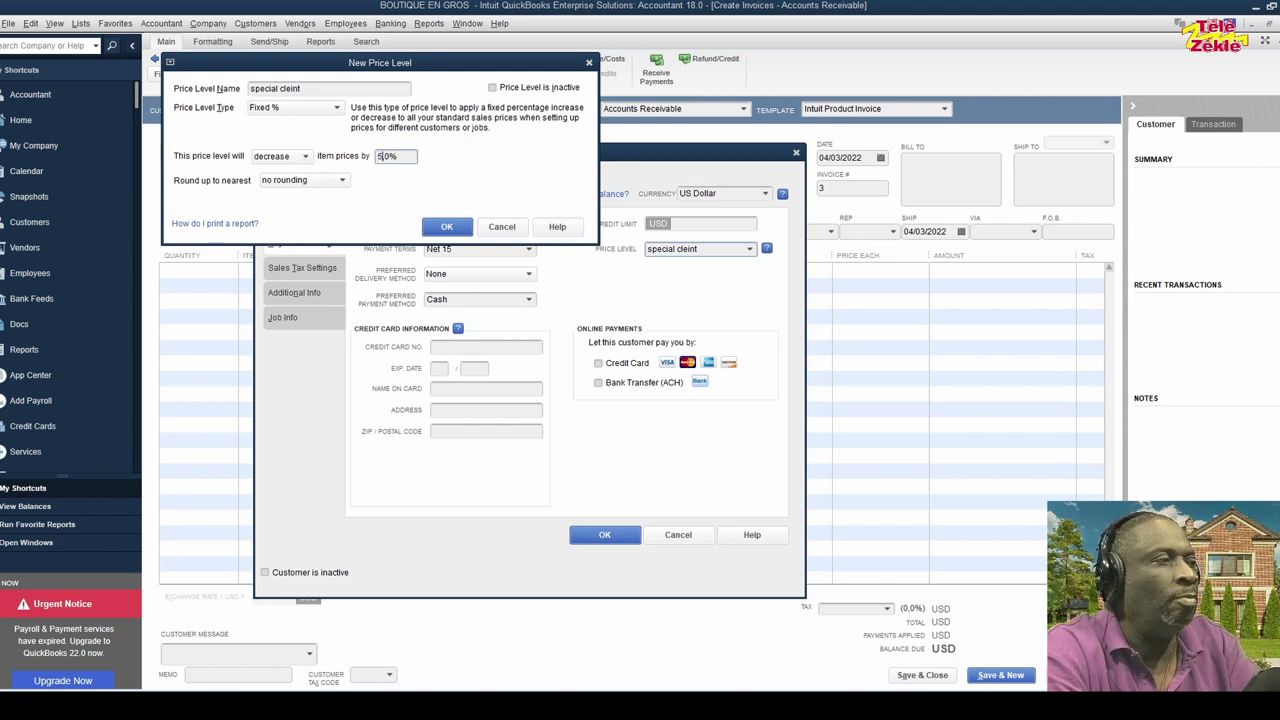
click(447, 227)
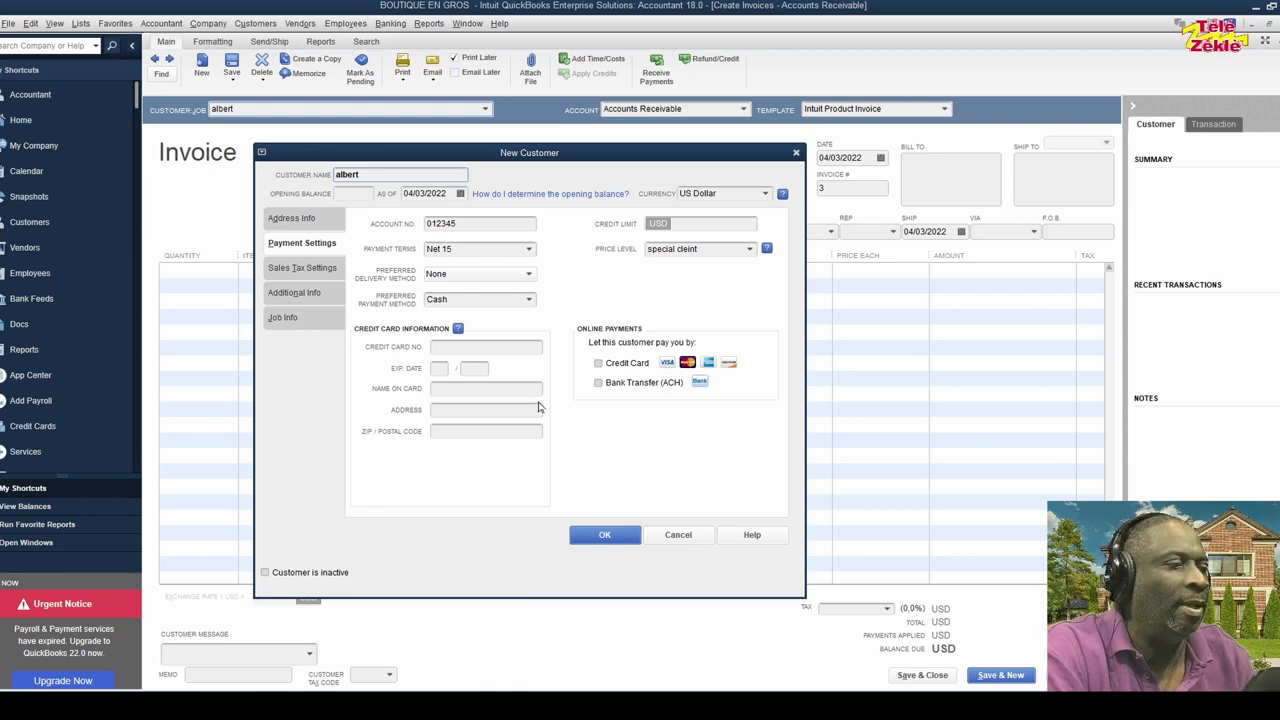
click(607, 534)
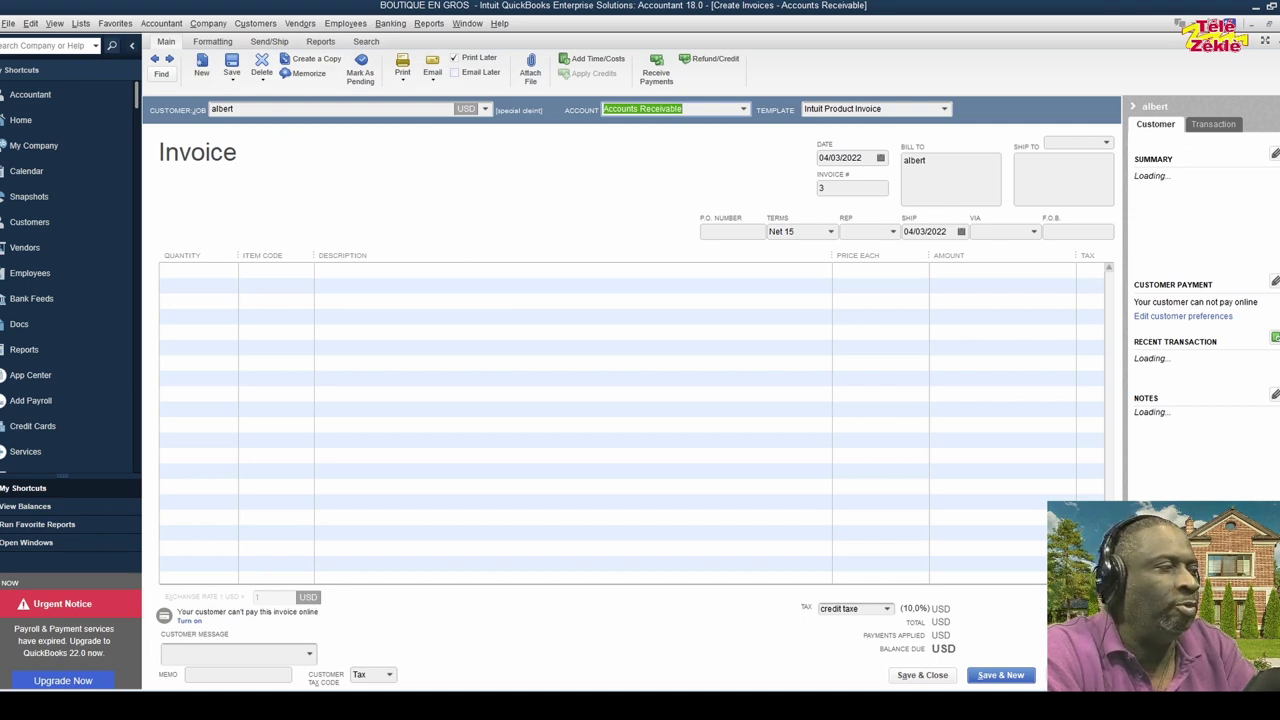
Add the item BAKARA 1/2 / 100 with quantity 1 to the invoice's first line
click(270, 271)
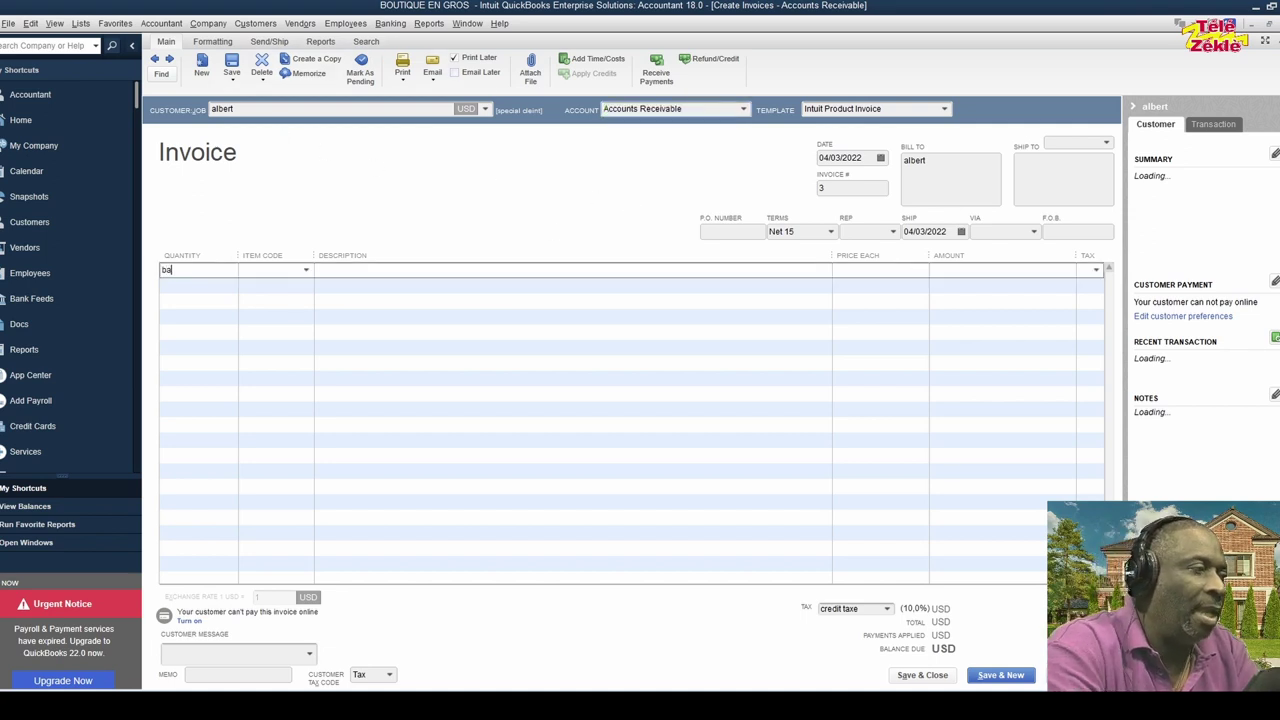
text(ba)
key(Tab)
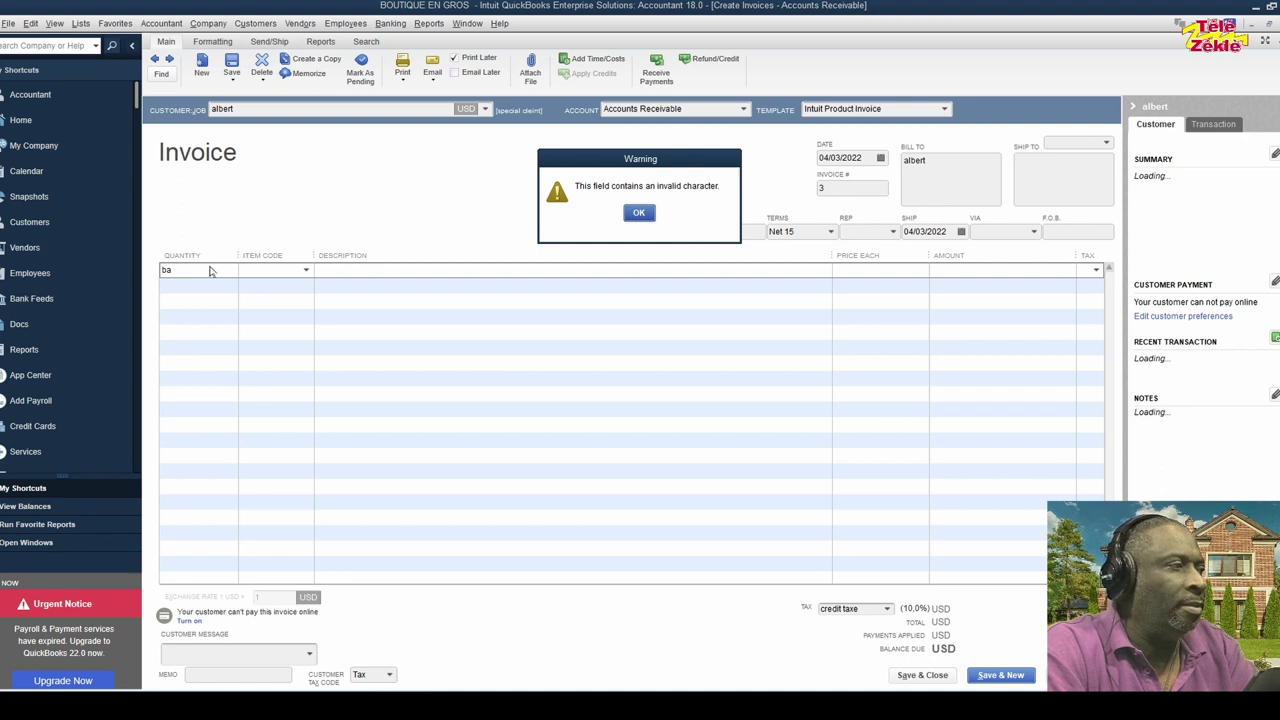
click(638, 212)
text(1)
key(Tab)
text(ba)
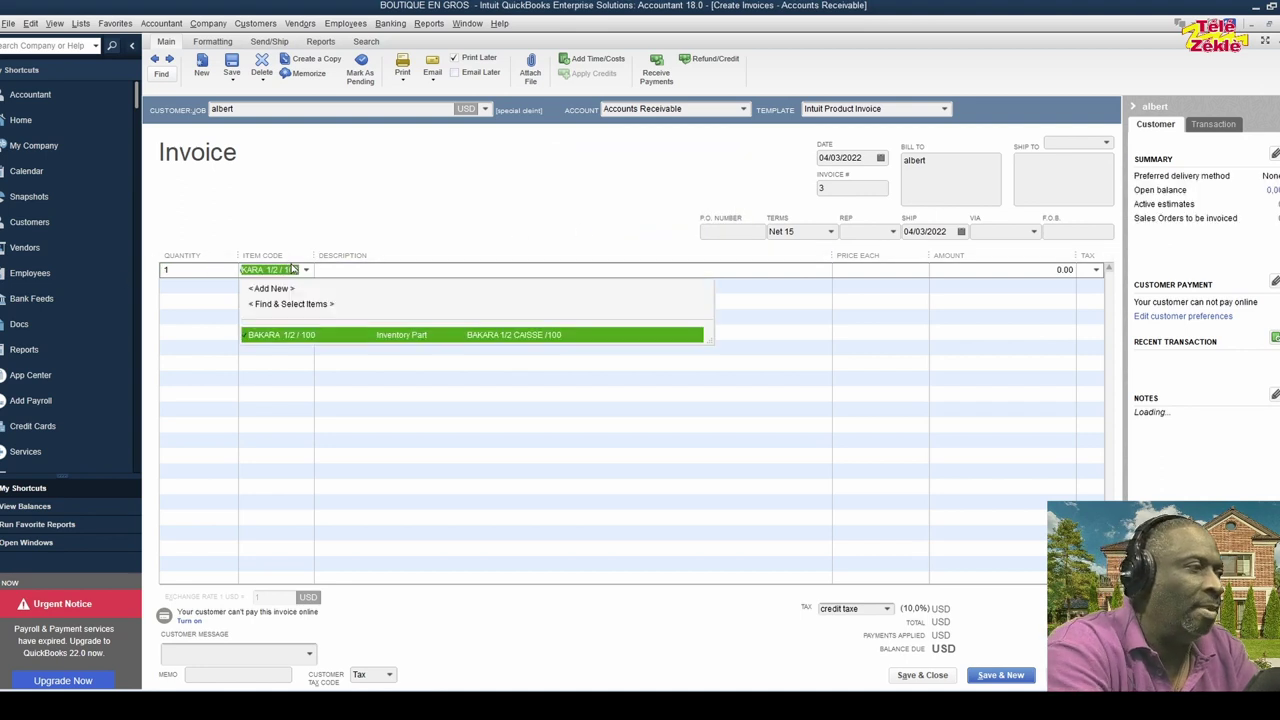
key(Tab)
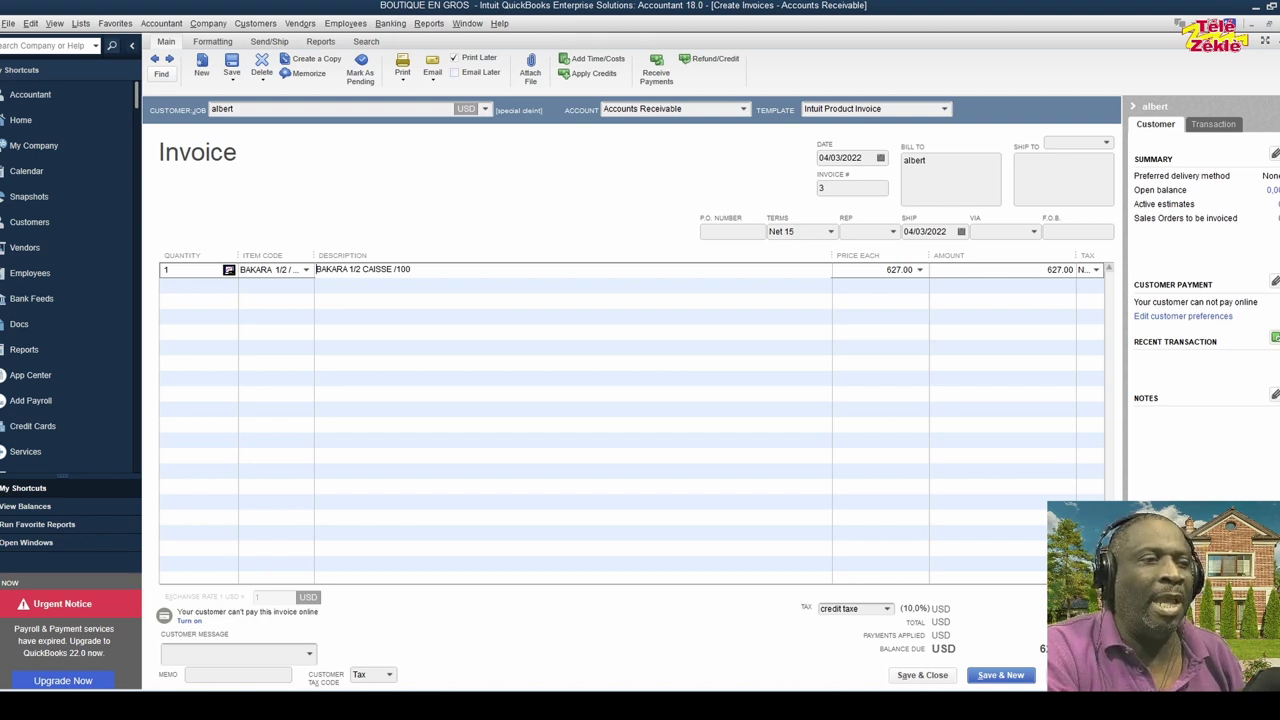
Change the quantity of the BAKARA line to 2
key(shift+Tab)
key(shift+Tab)
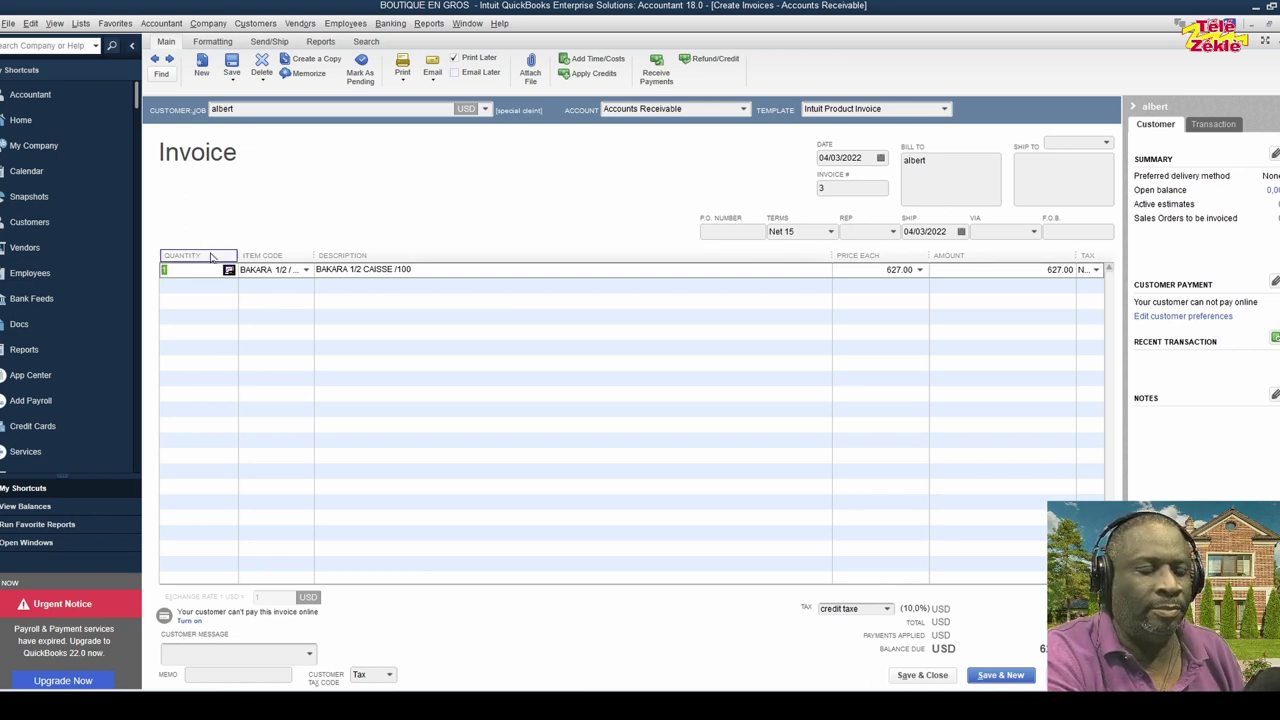
text(2)
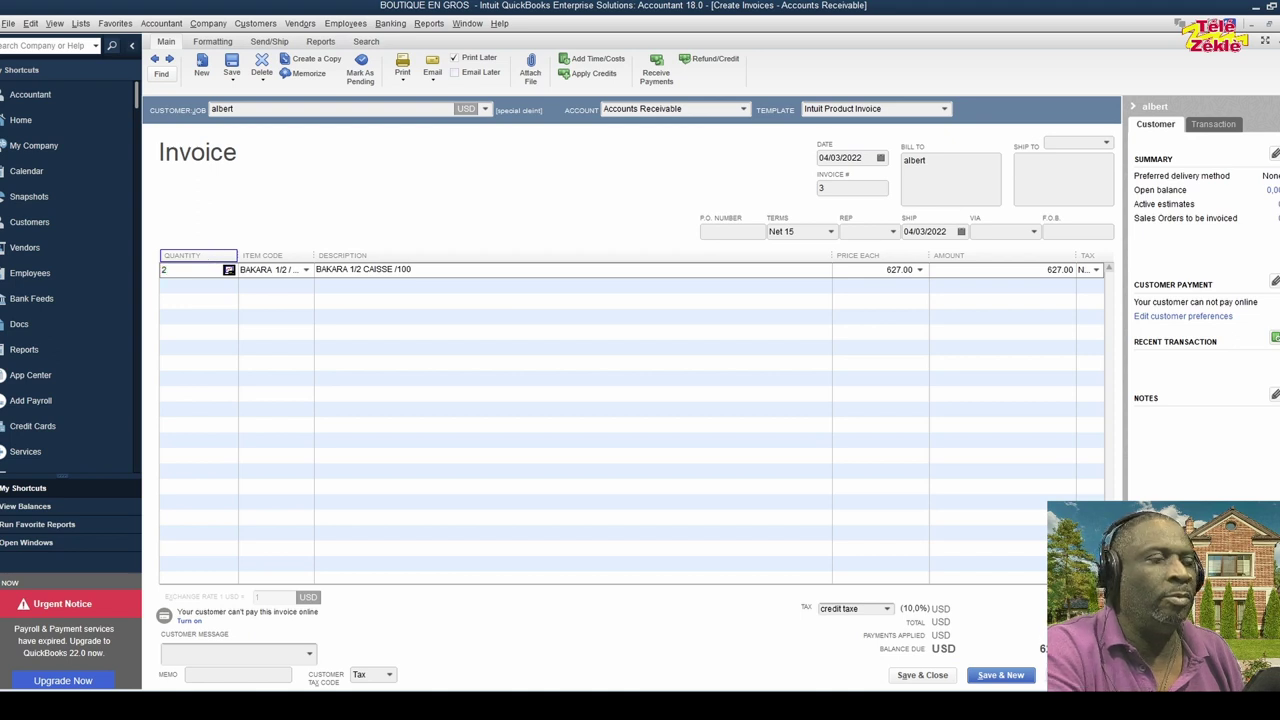
key(Down)
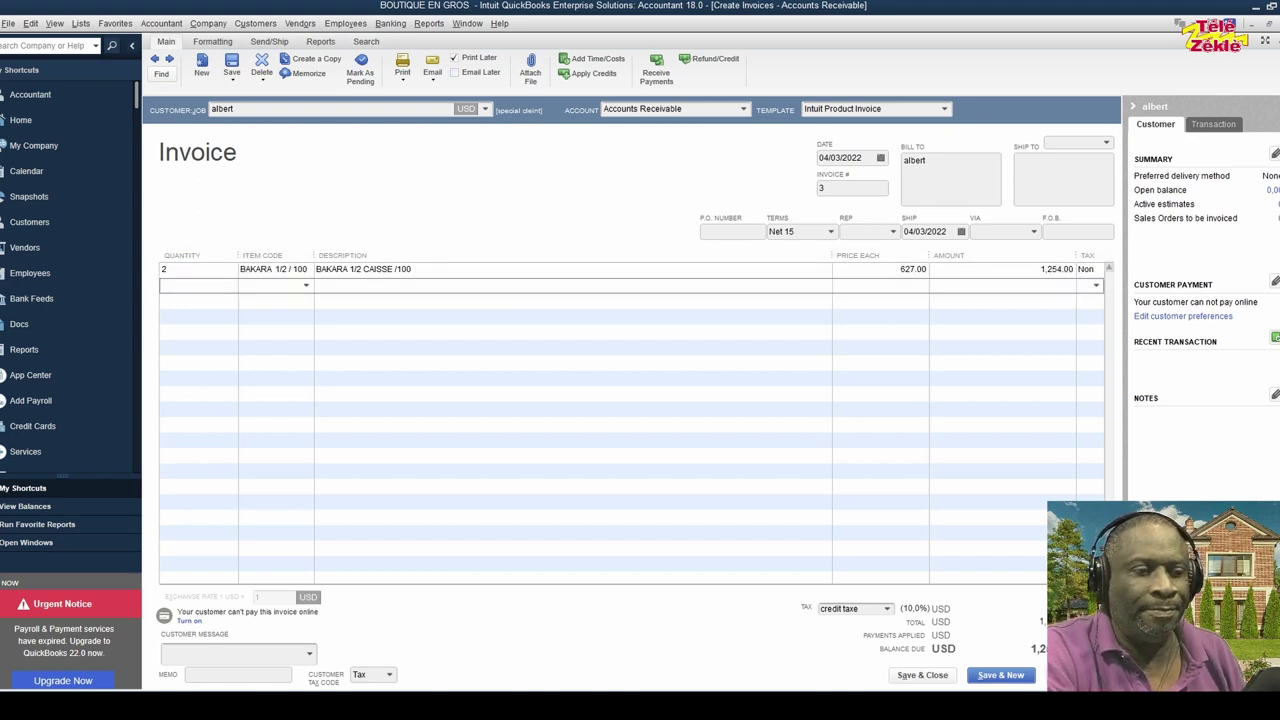
Set the quantity of the invoice's BAKARA line to 10
click(172, 271)
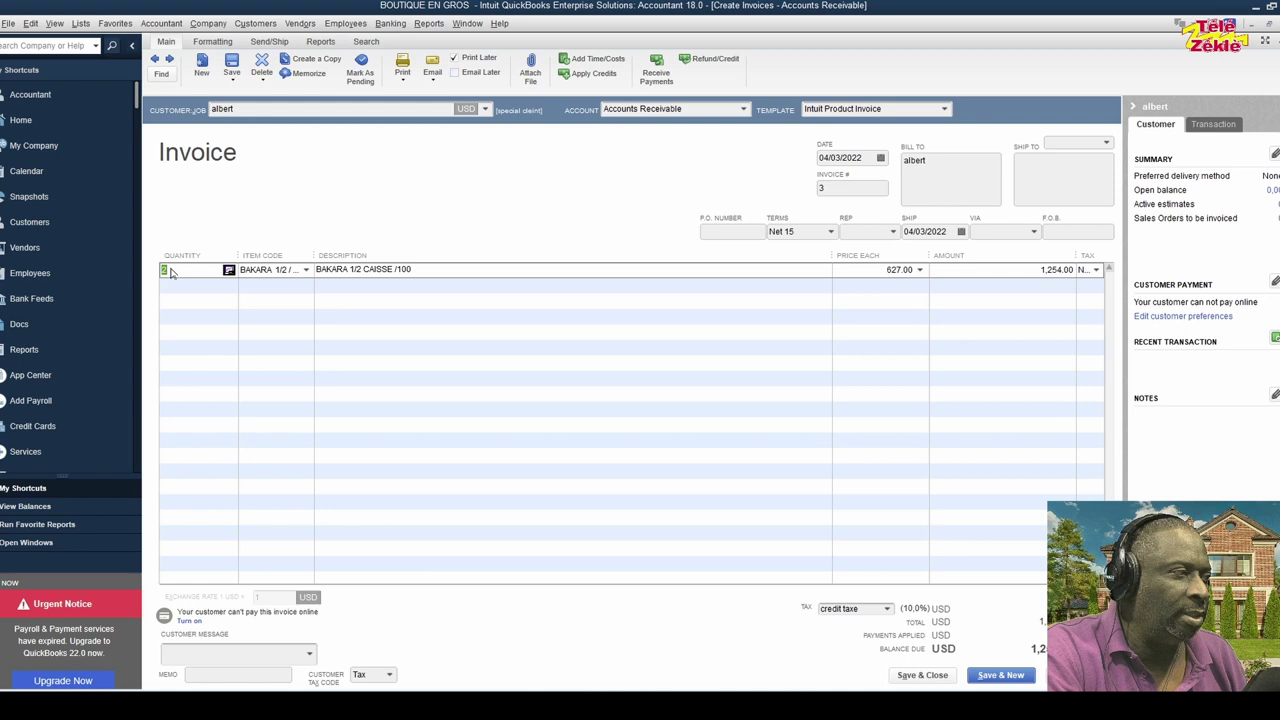
text(10)
key(Tab)
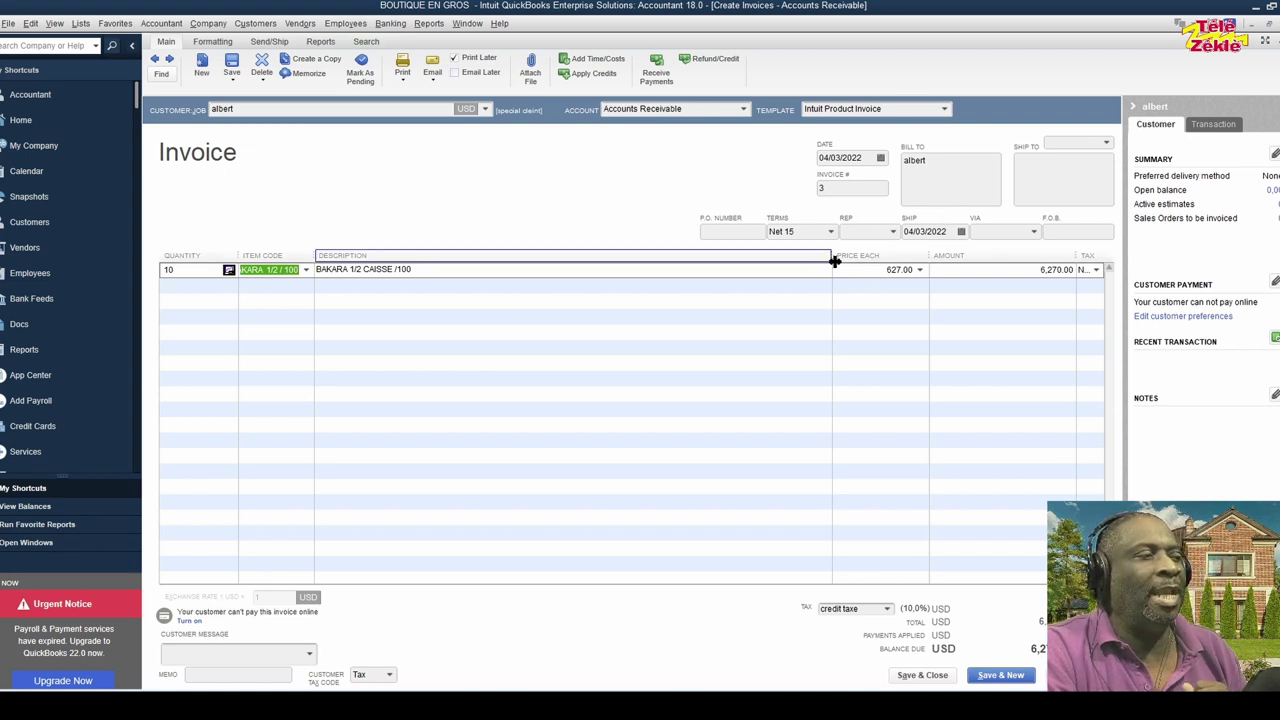
Record the invoice, receive the customer's full payment for it, and return to the invoice
click(659, 73)
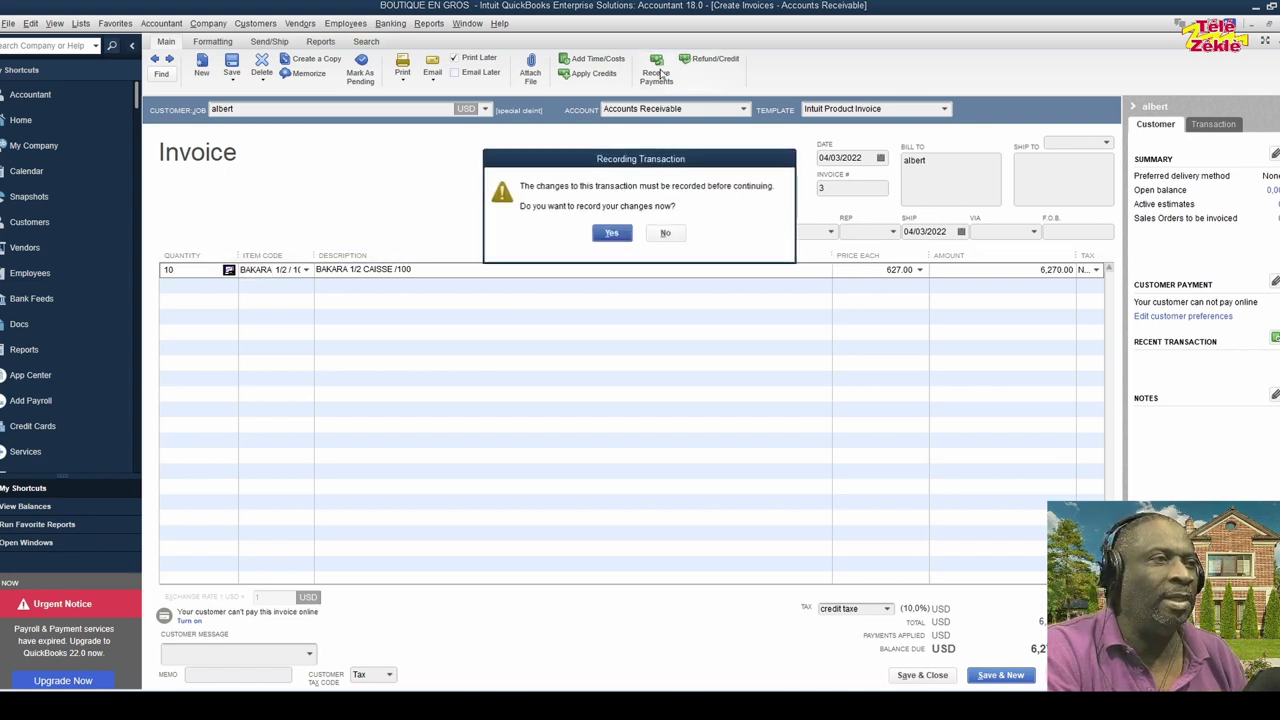
click(612, 233)
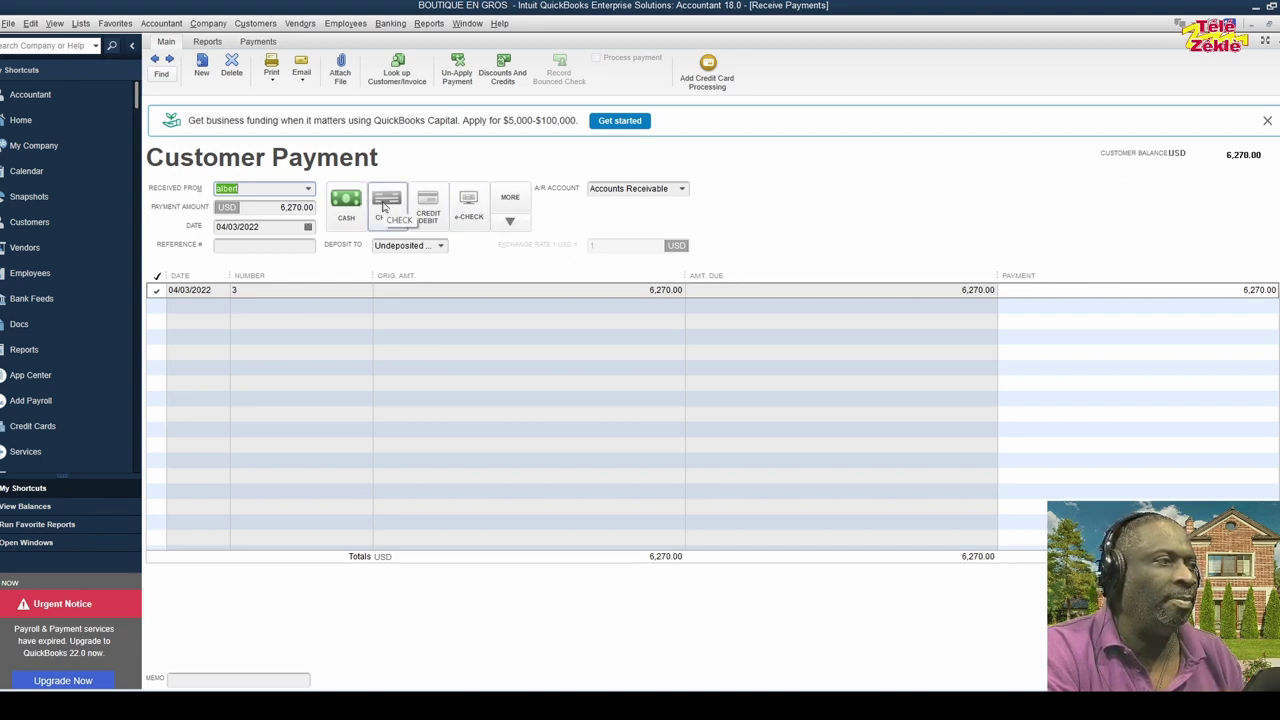
double_click(900, 290)
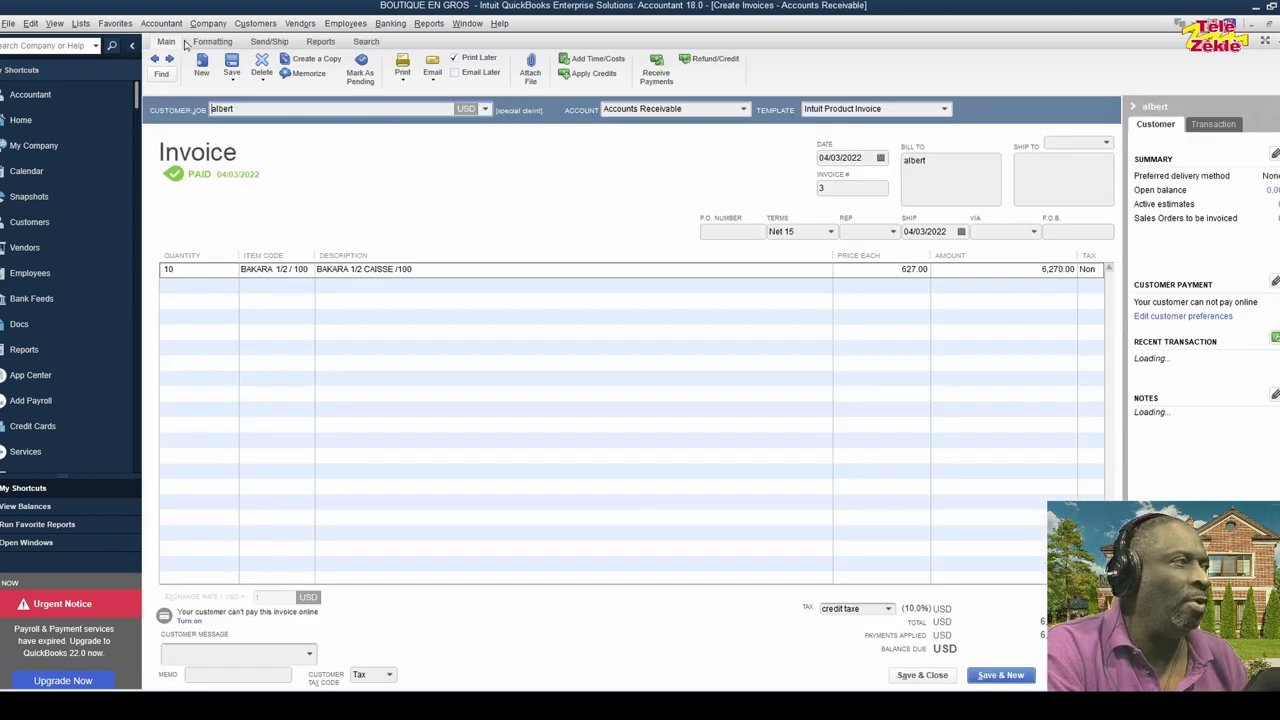
Preview the printout of the paid invoice, and close both the preview and the invoice
click(405, 88)
click(412, 92)
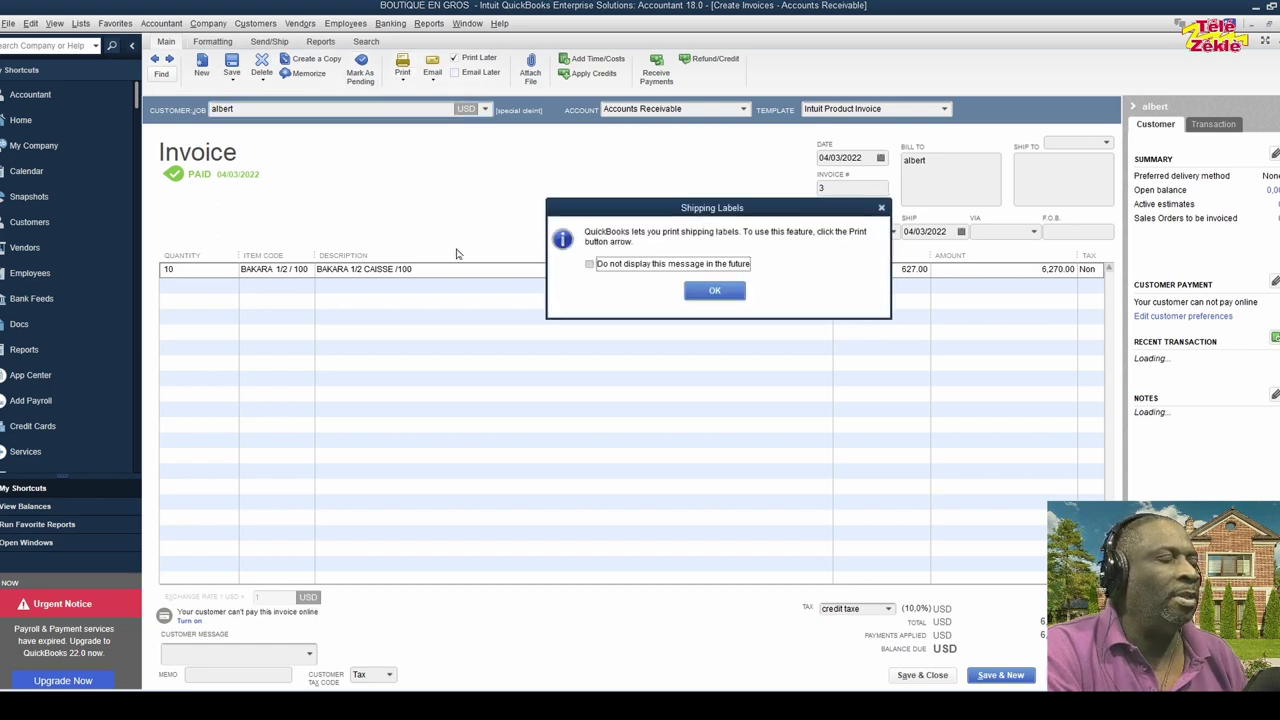
click(714, 290)
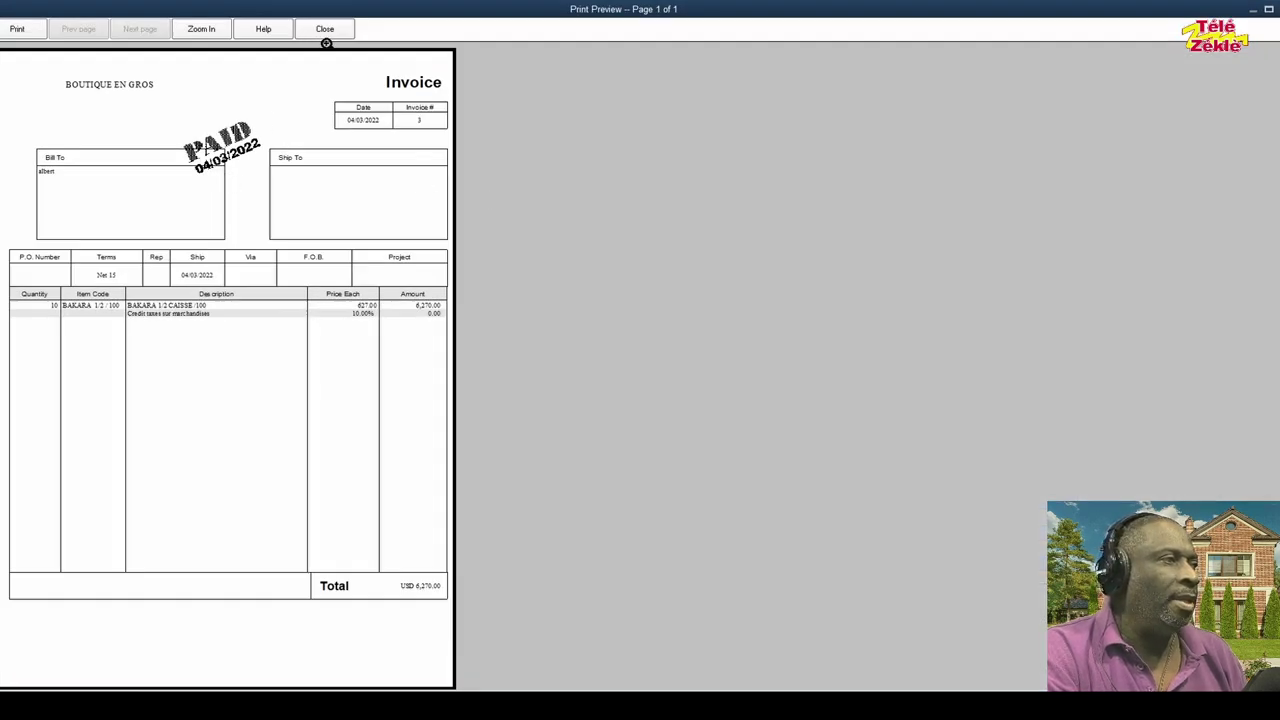
click(325, 29)
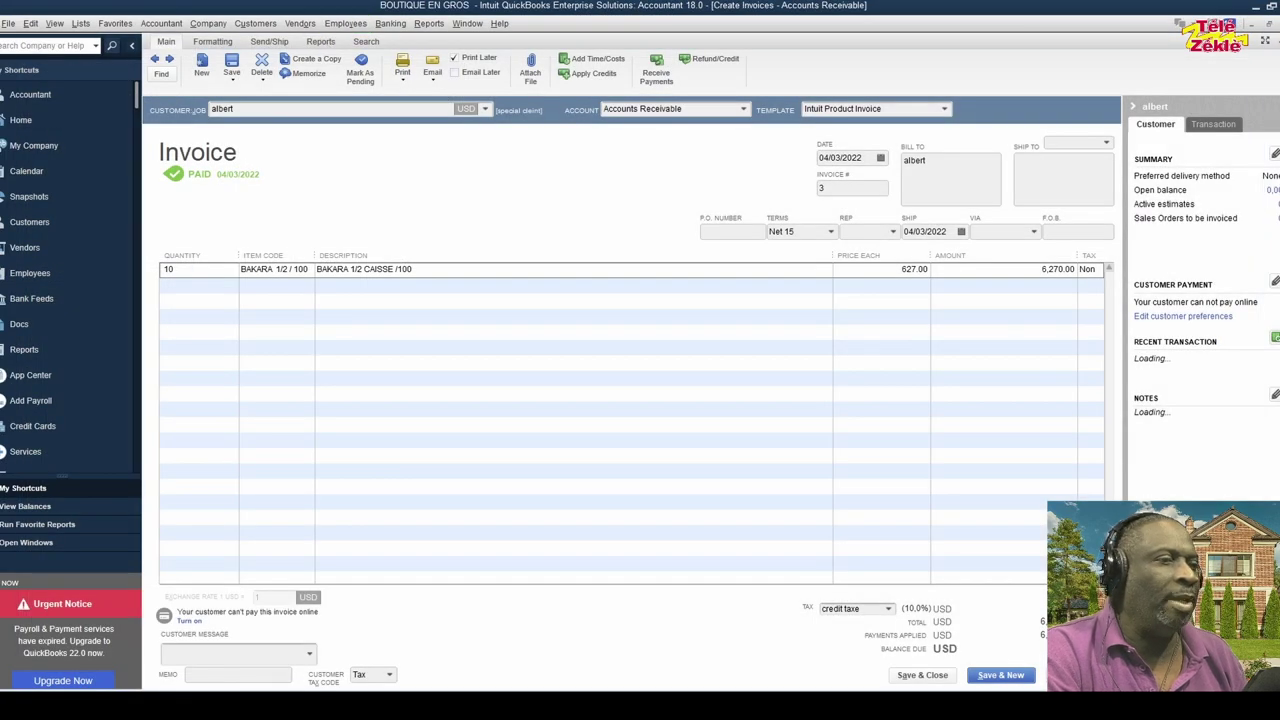
click(922, 675)
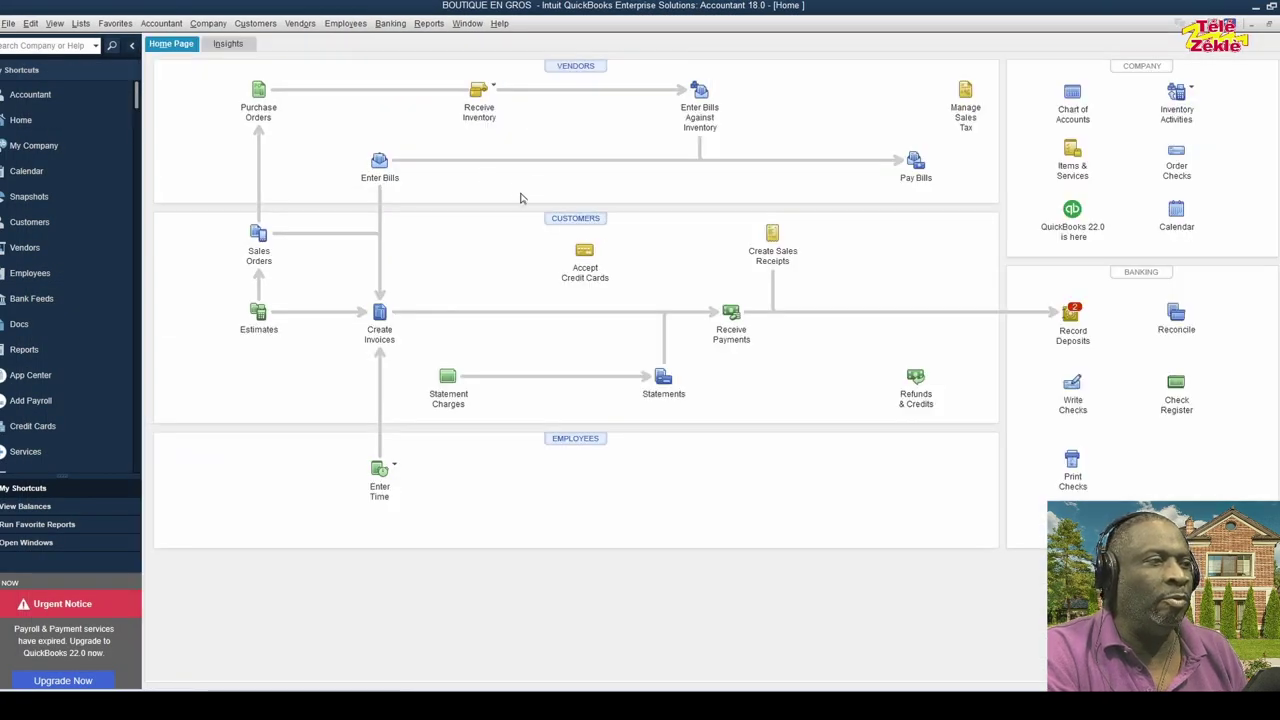
Open the BAKARA 1/2 / 100 record from the item list to check its on-hand stock, and close the record and list
click(80, 23)
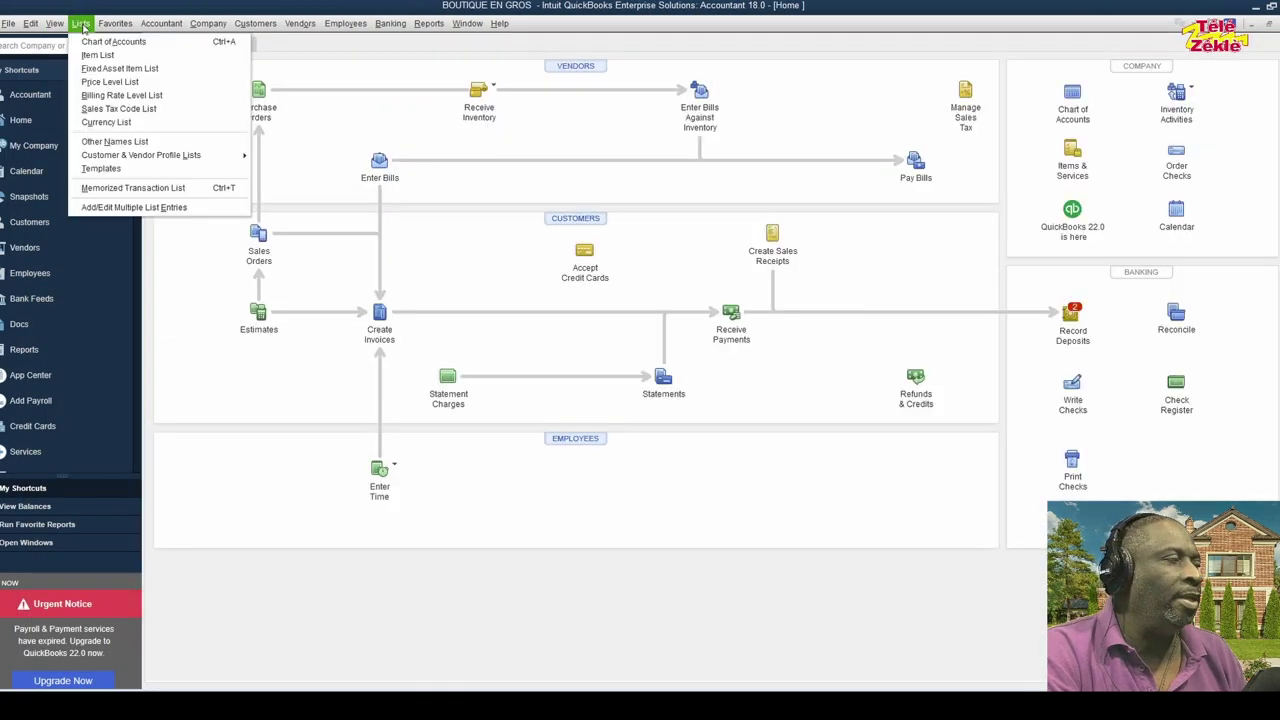
click(102, 56)
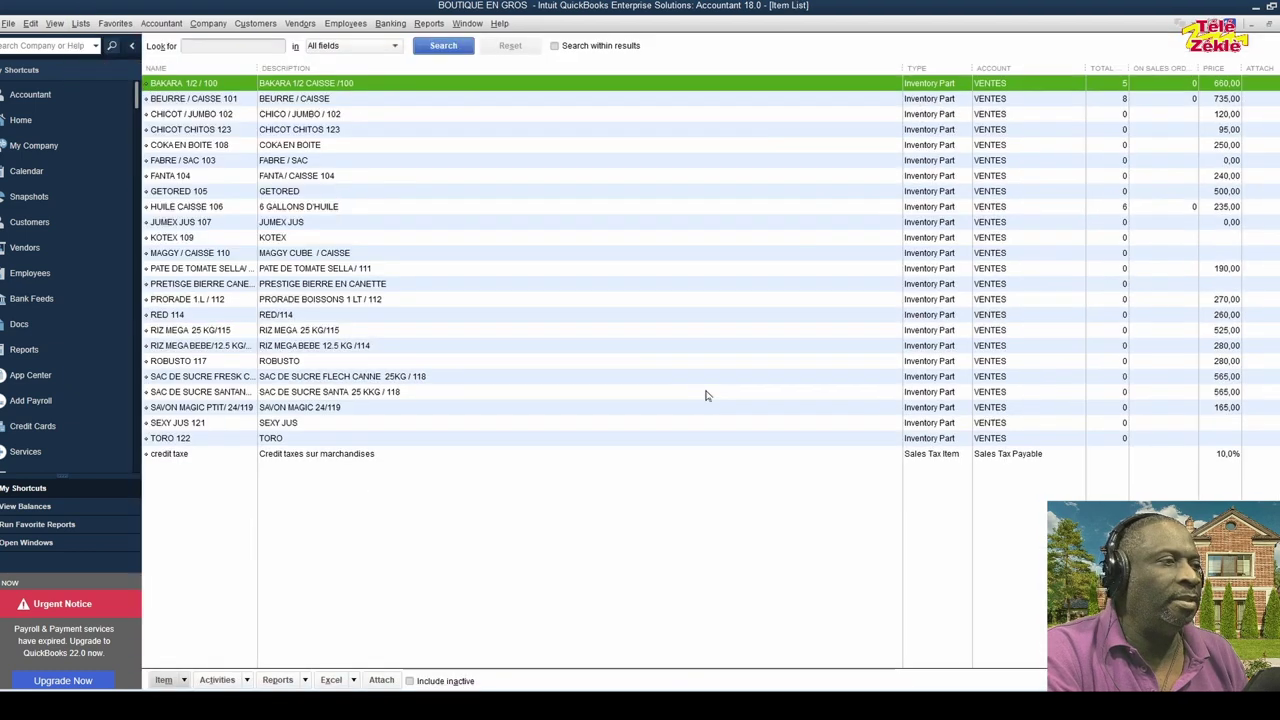
right_click(232, 87)
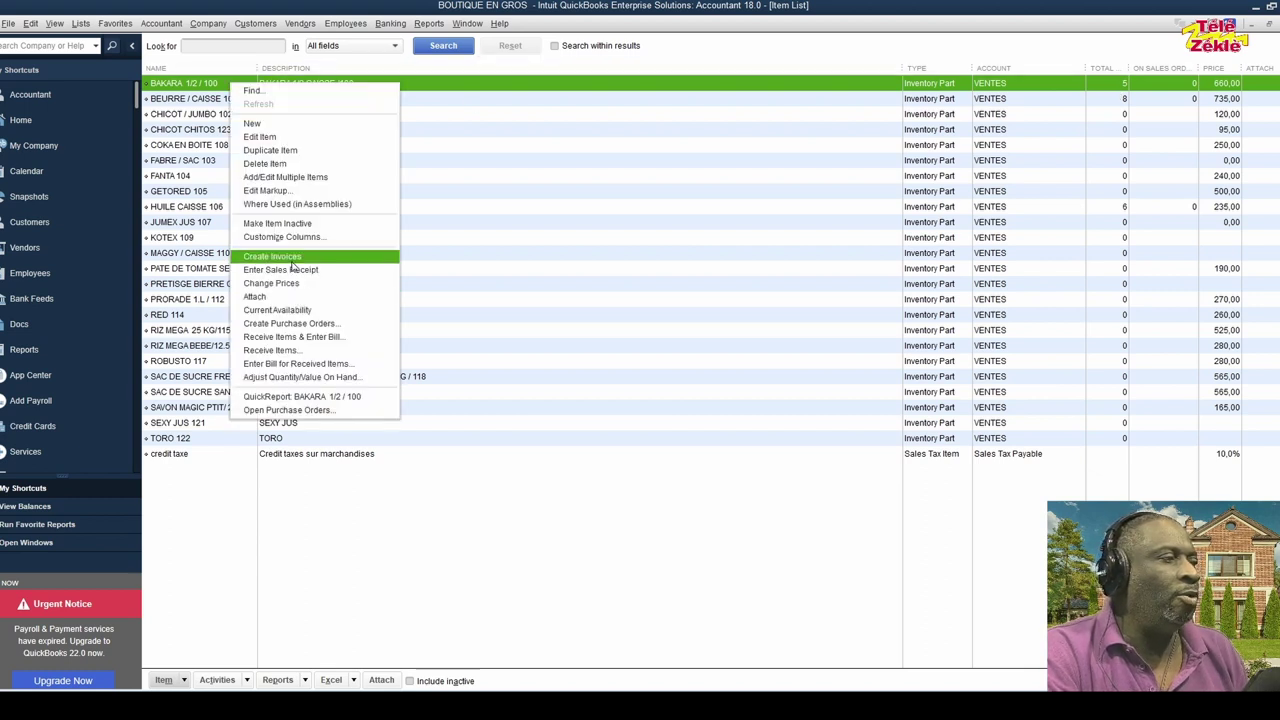
click(259, 137)
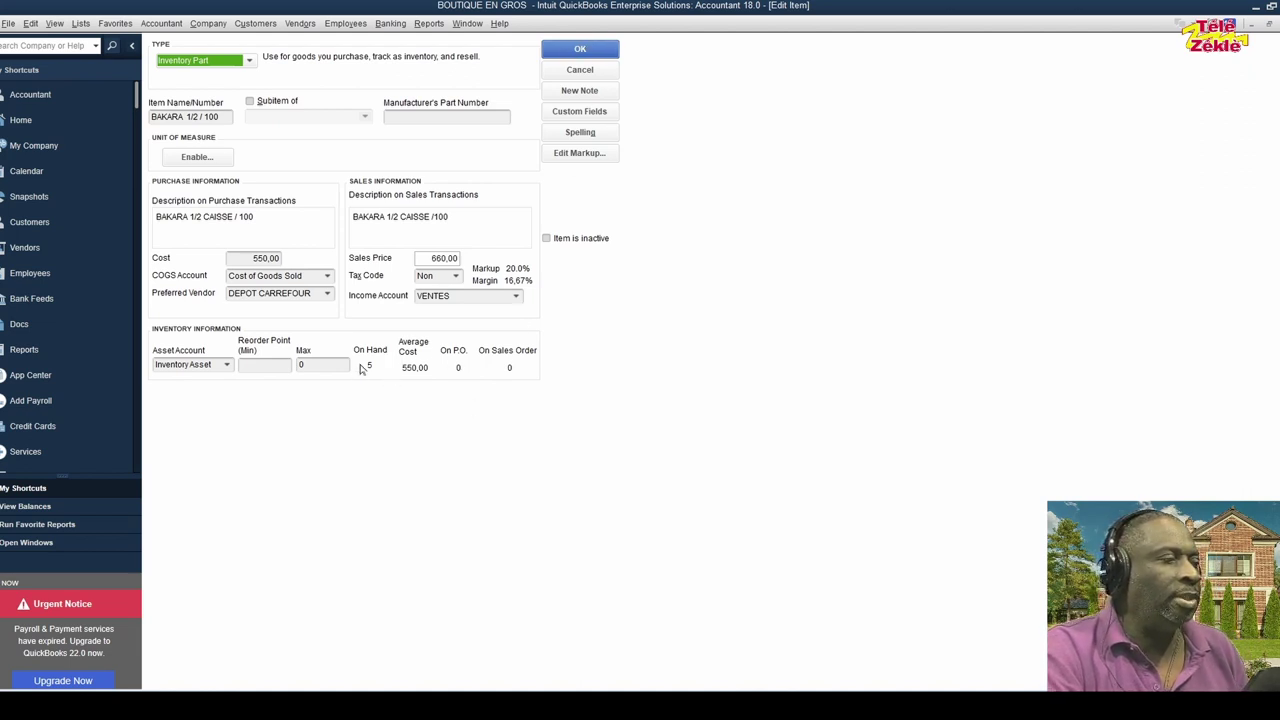
click(590, 50)
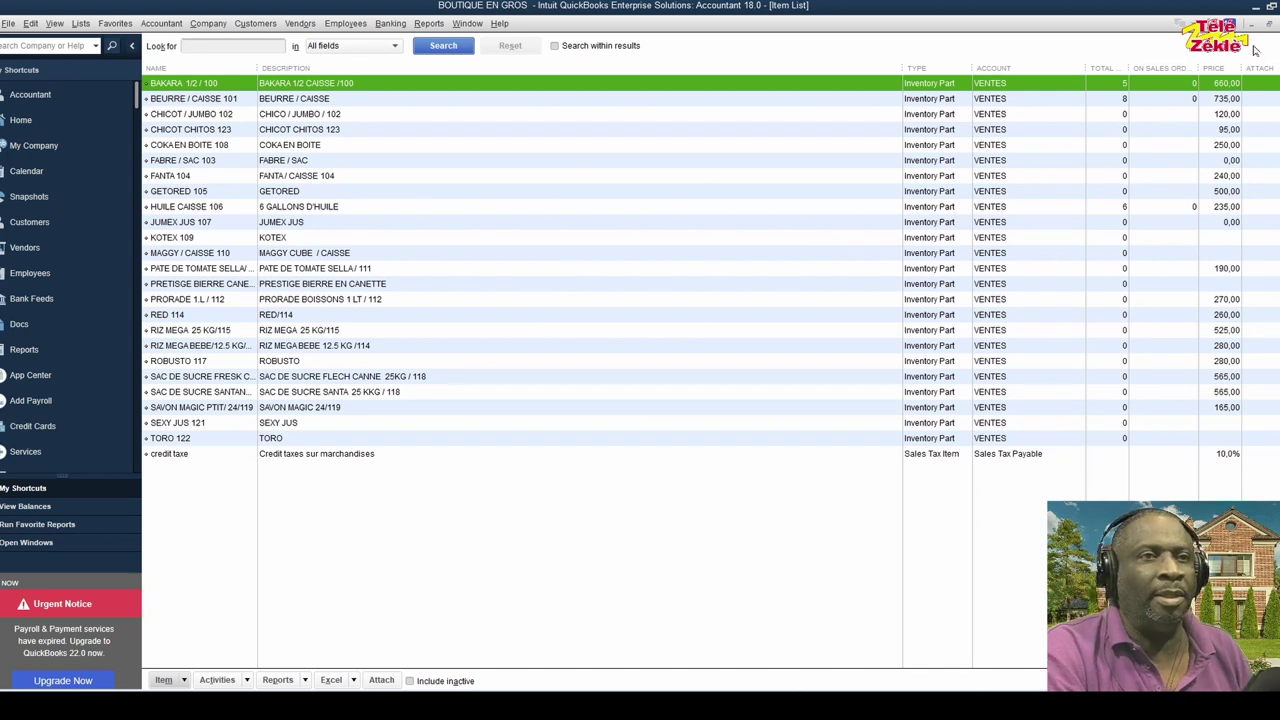
click(1271, 23)
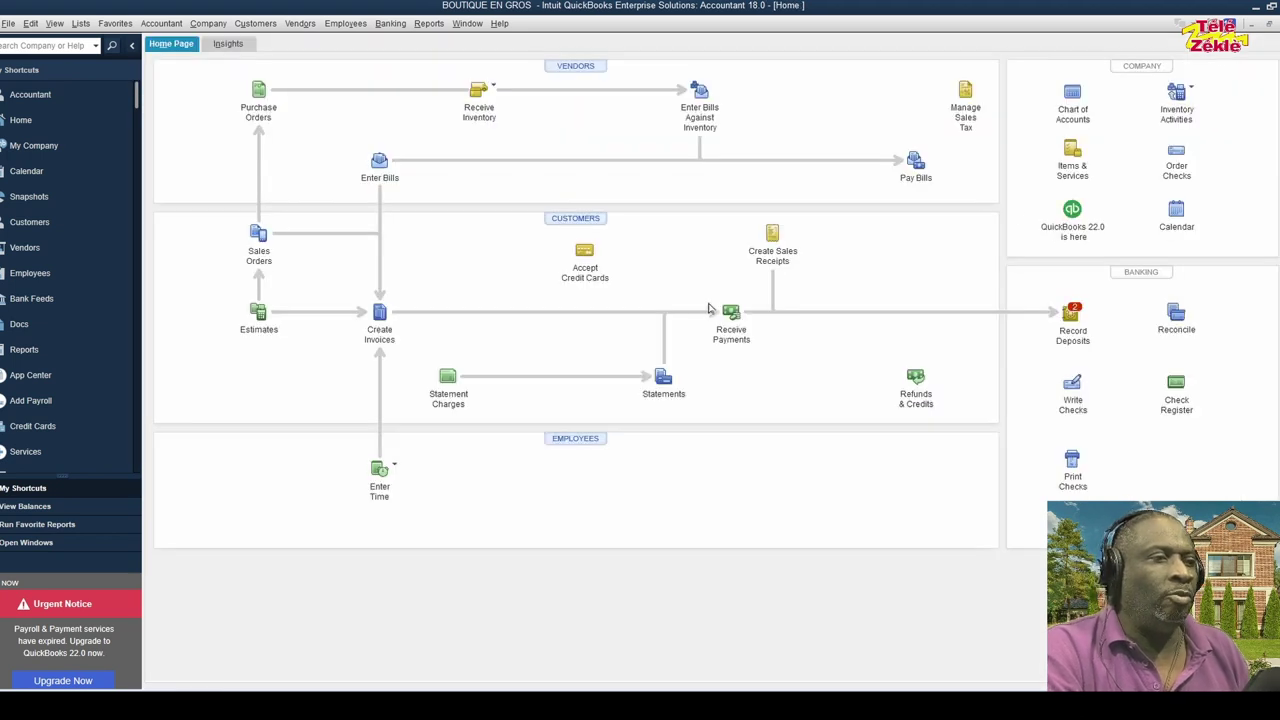